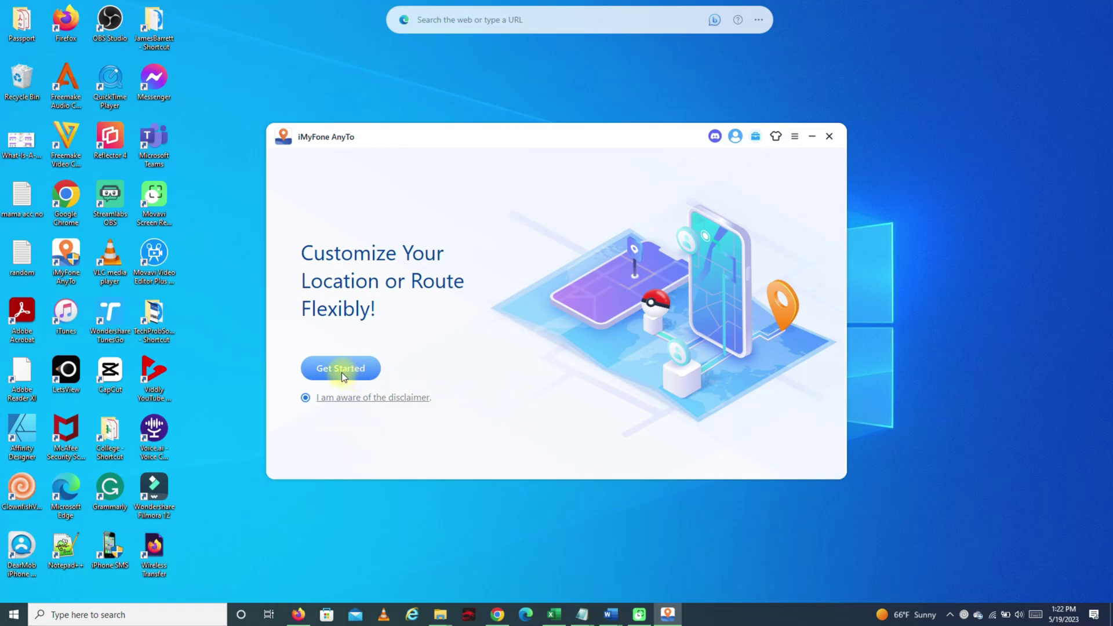
- Start setup, select the S23 Ultra with the USB option, and confirm the connection
click(342, 371)
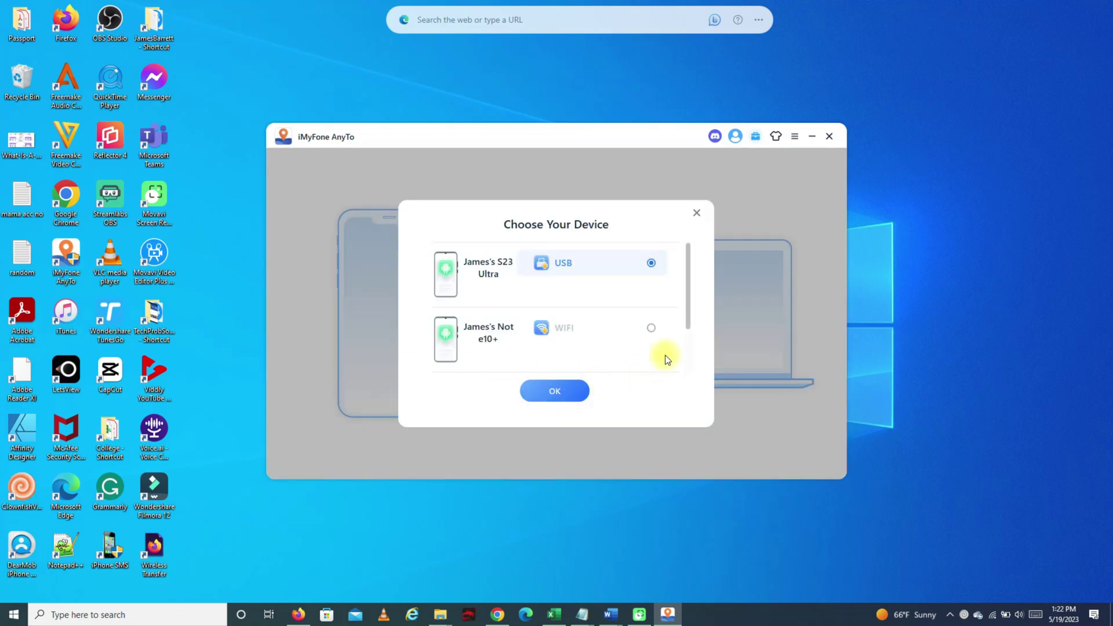
click(651, 263)
click(555, 390)
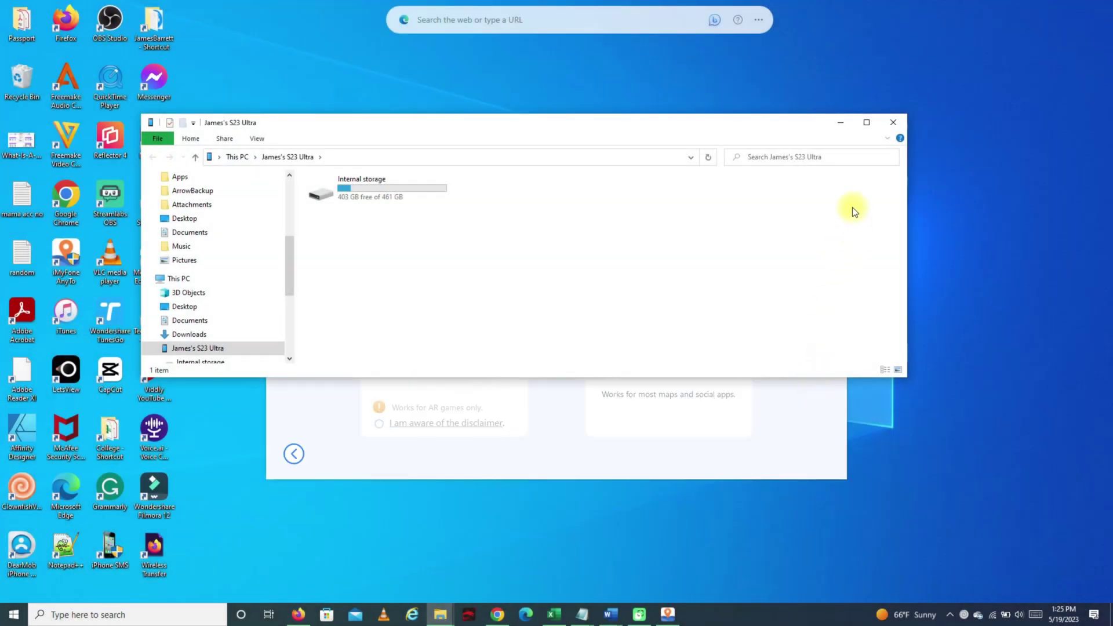
- Close the phone storage window and choose the Social mocking mode for maps and social apps
click(892, 123)
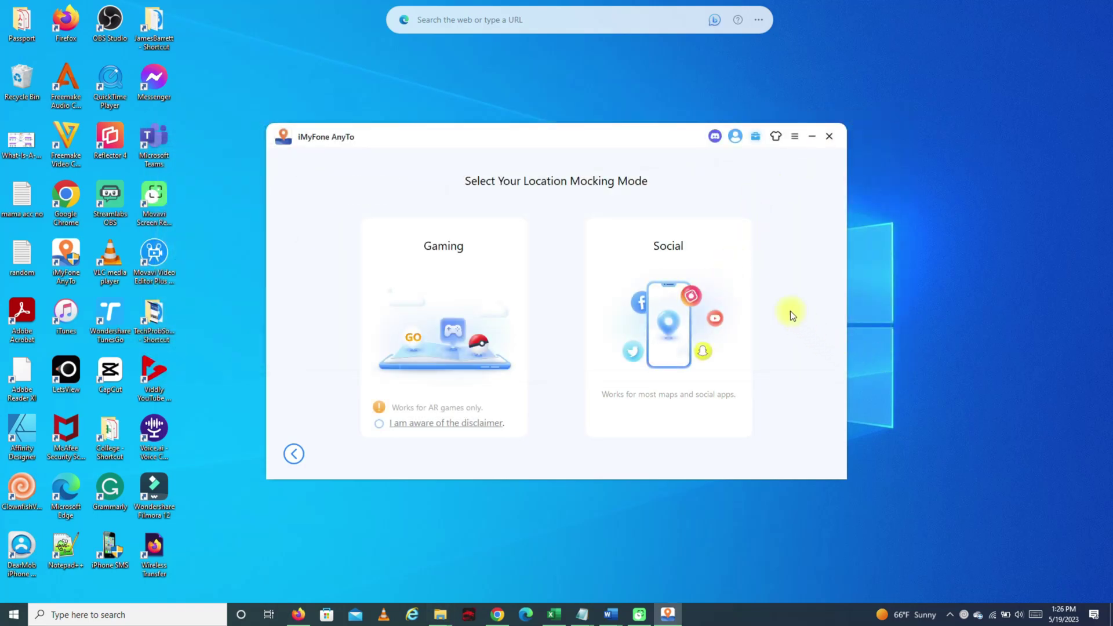
click(716, 270)
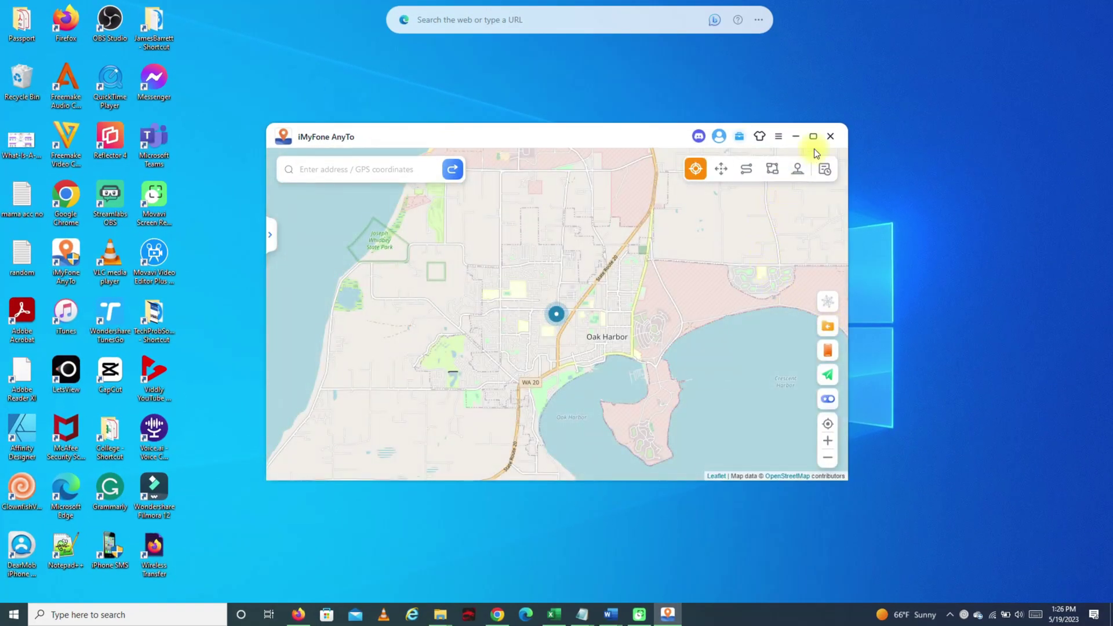
- Maximize the AnyTo window and zoom the map out to western North America
click(815, 138)
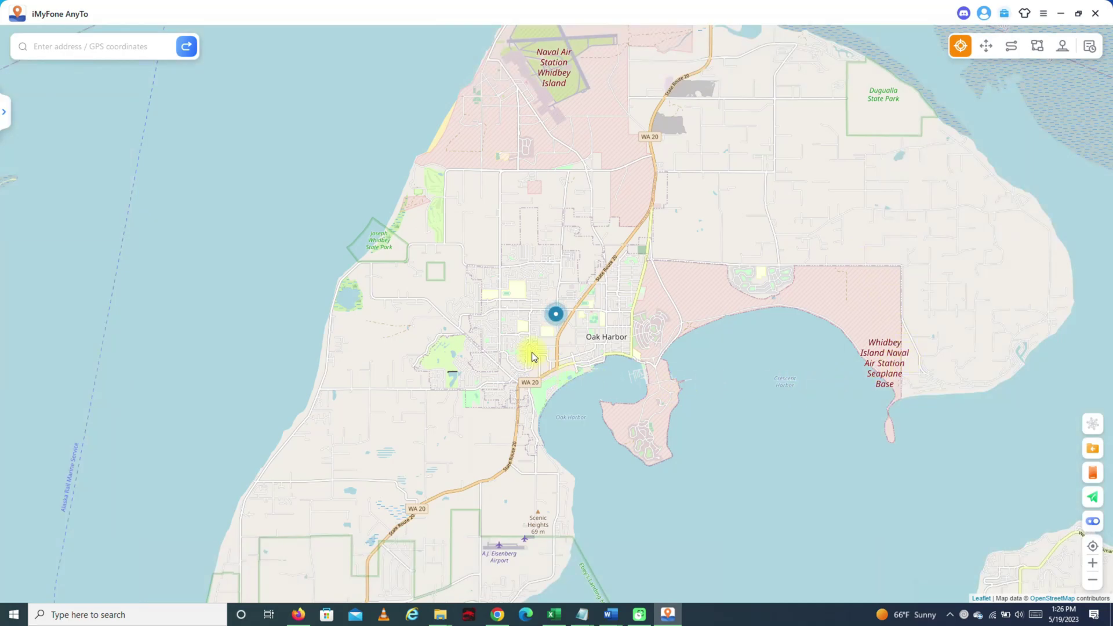
scroll(533, 355, down, 6)
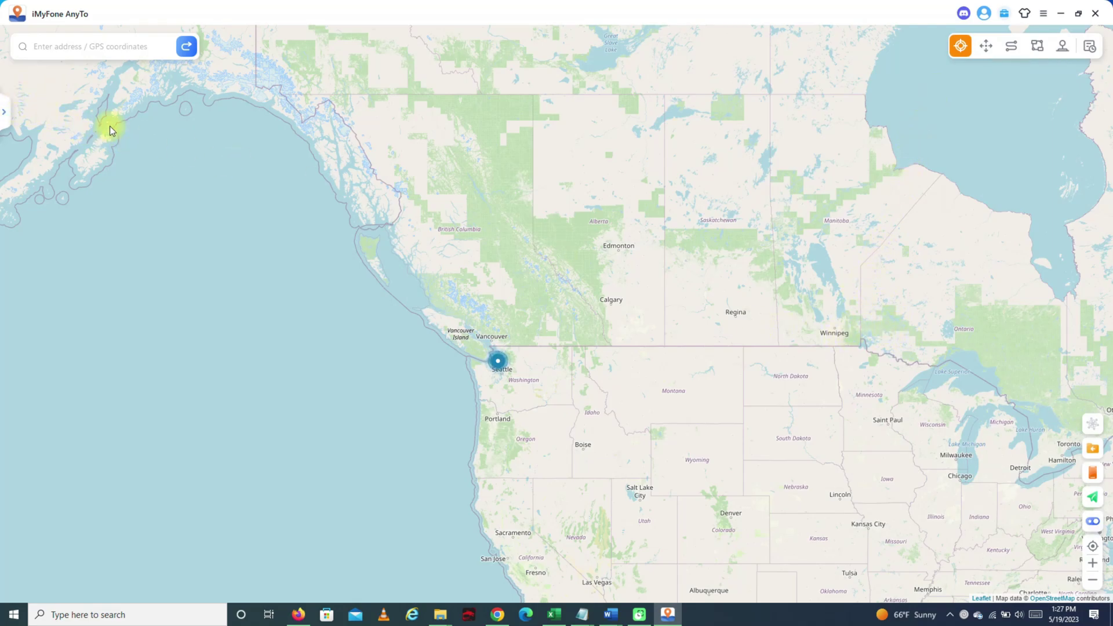
- Search 'HAWAII', pick Hawaii, United States, and teleport there with No reminders ticked
click(102, 51)
text(HAWAII)
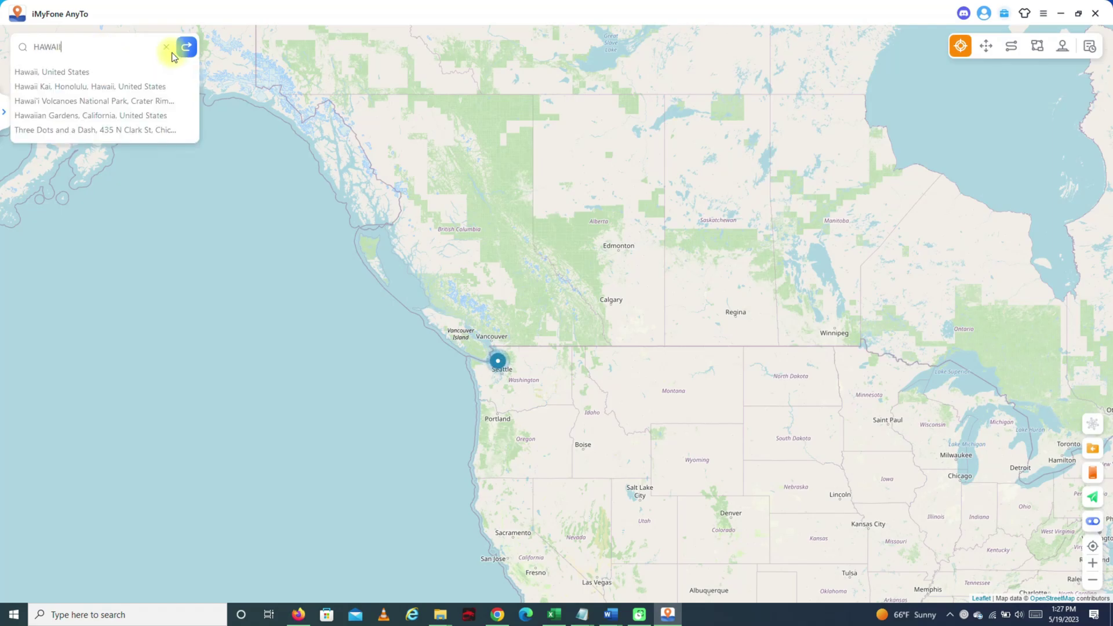
click(104, 70)
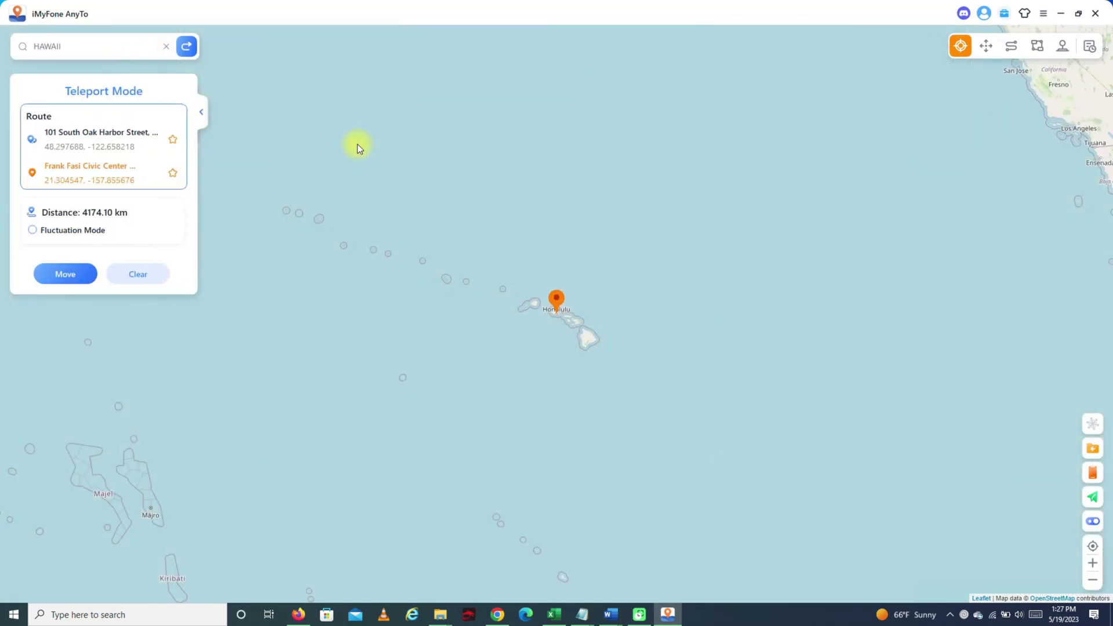
click(66, 275)
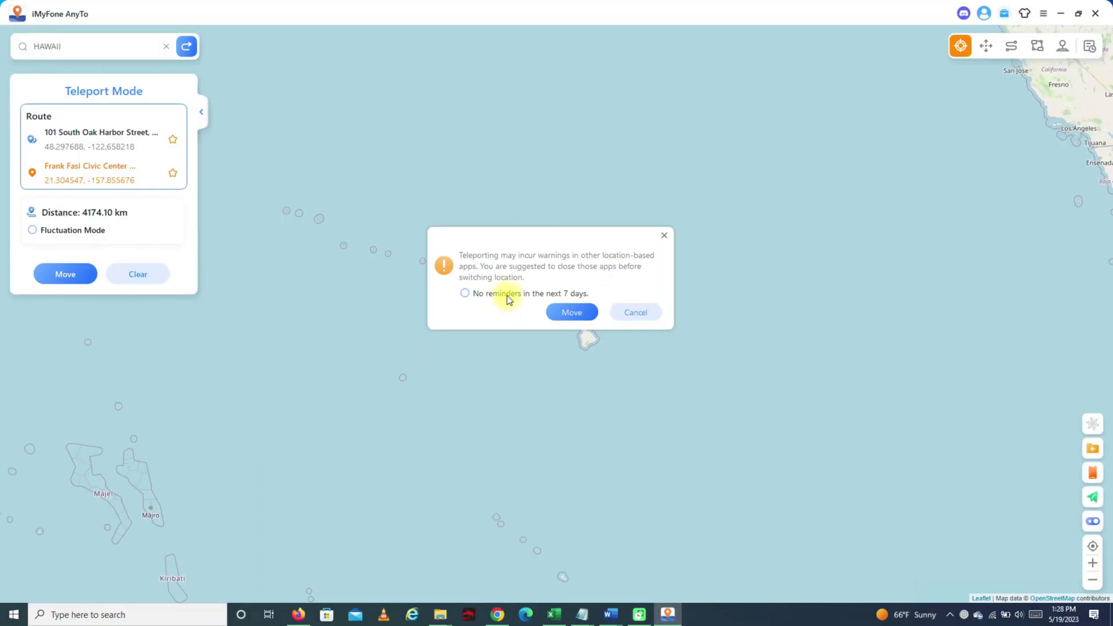
click(465, 293)
click(568, 312)
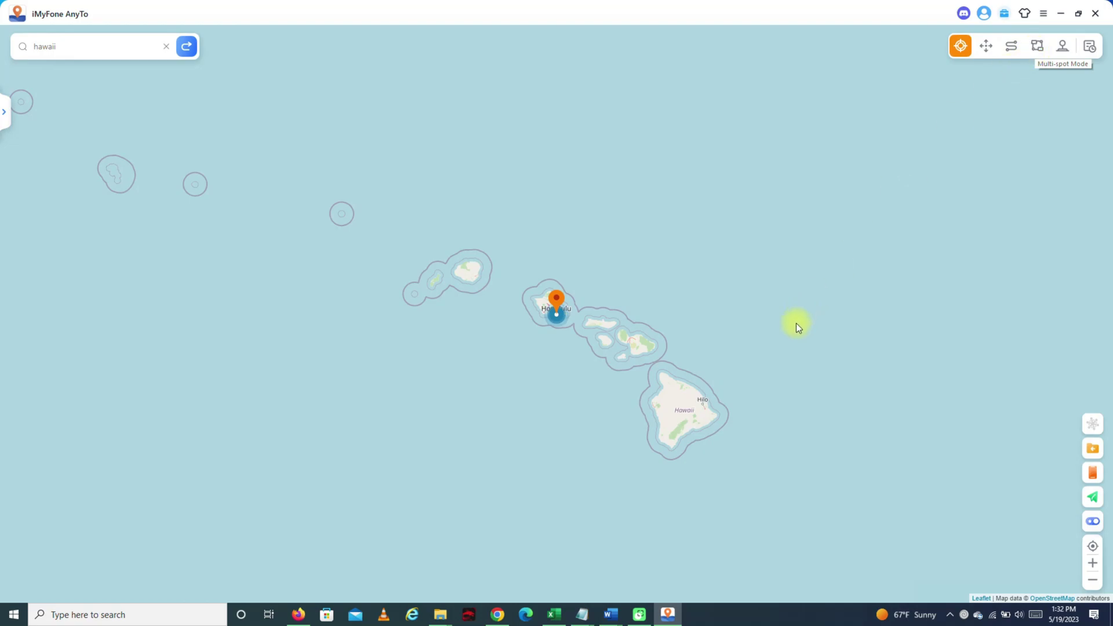
- Replace the search with 'Universal Studios Hollywood, LA' and teleport the location there
click(165, 46)
click(94, 48)
text(Universal Studios Hollywood, LA)
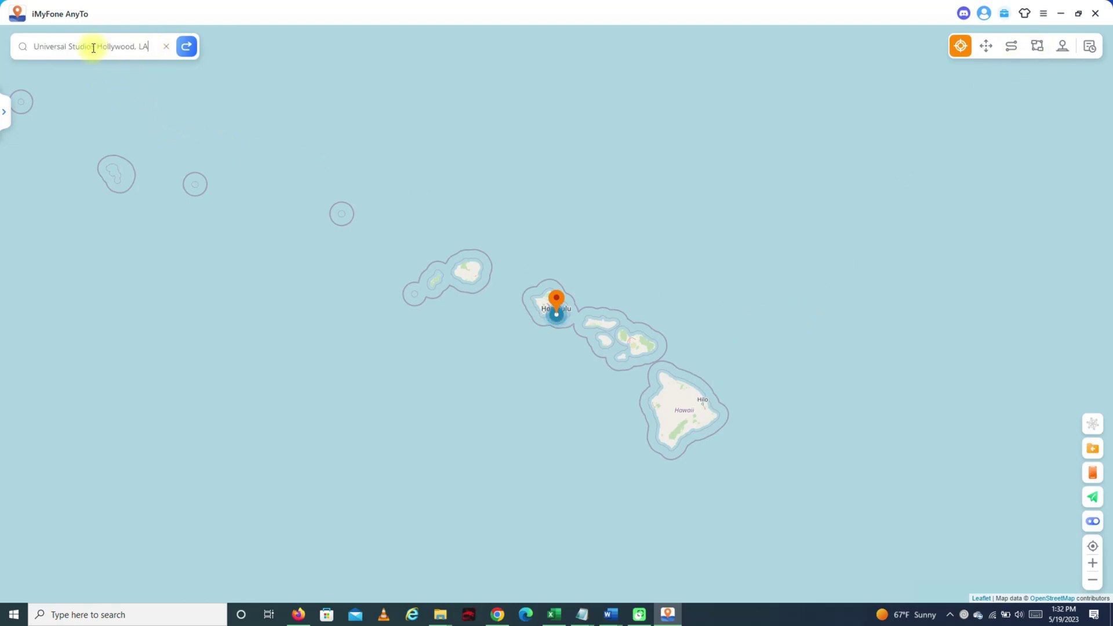
click(185, 47)
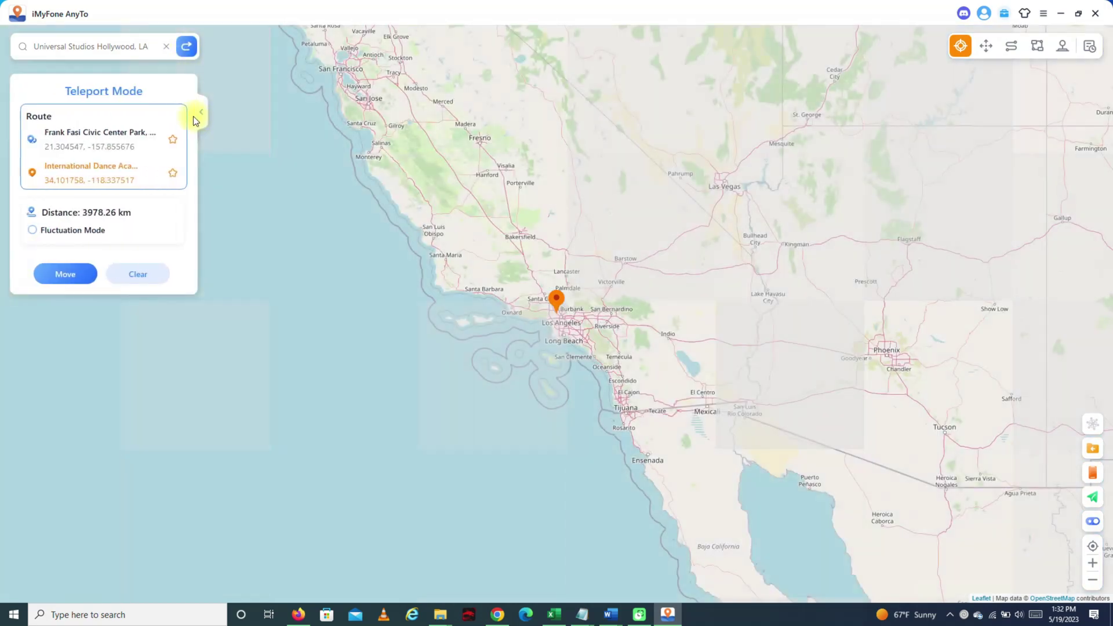
click(73, 272)
- Switch to Multi-spot Mode and paste 'Staples Center, LA' as the first spot
scroll(378, 308, down, 2)
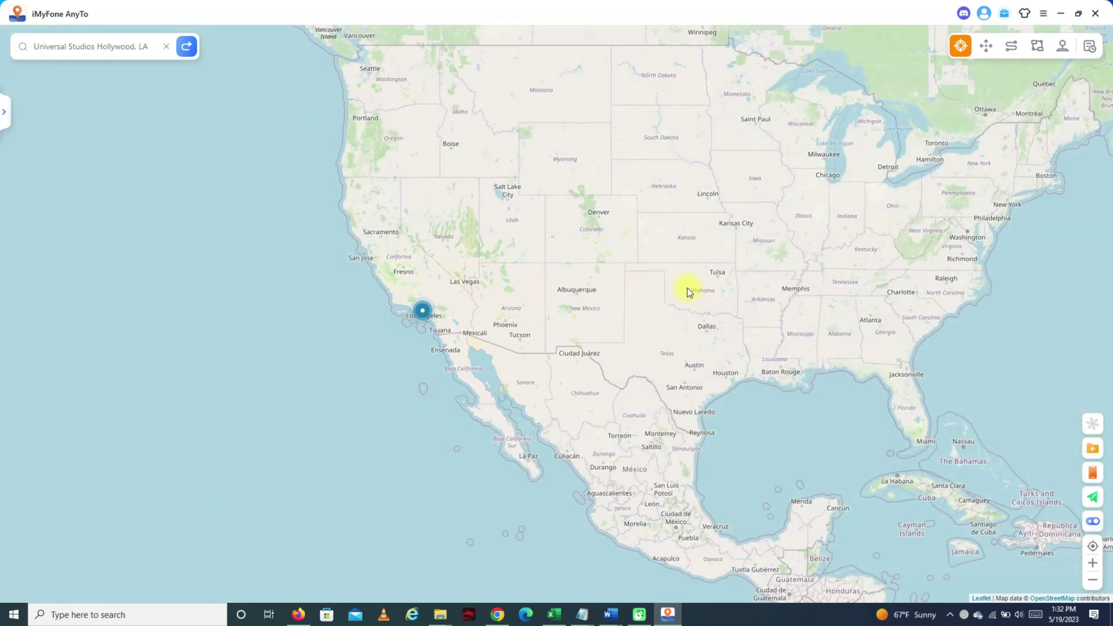
click(165, 46)
text(Staples Center, LA)
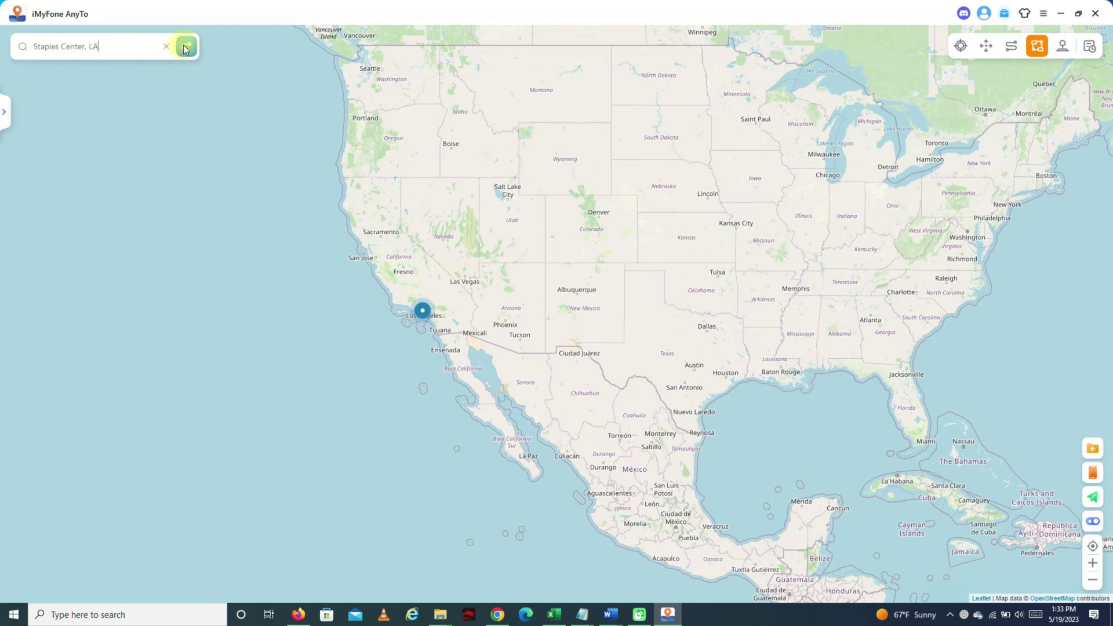
- Add Staples Center and Griffith Park as route spots, set speed 22.47 m/s, and start moving
click(145, 70)
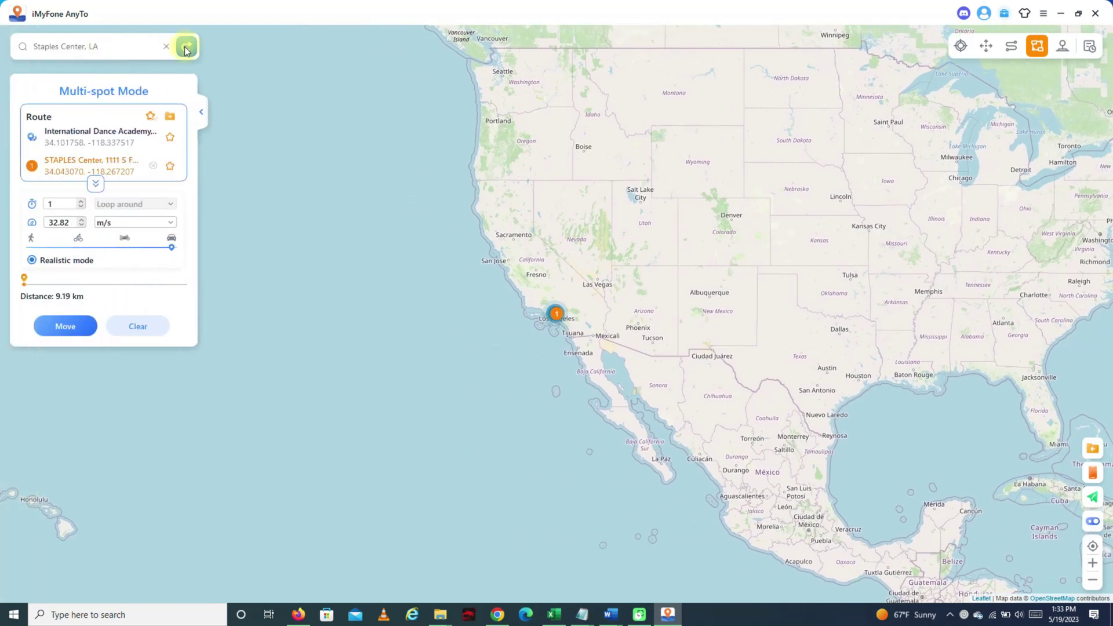
click(565, 325)
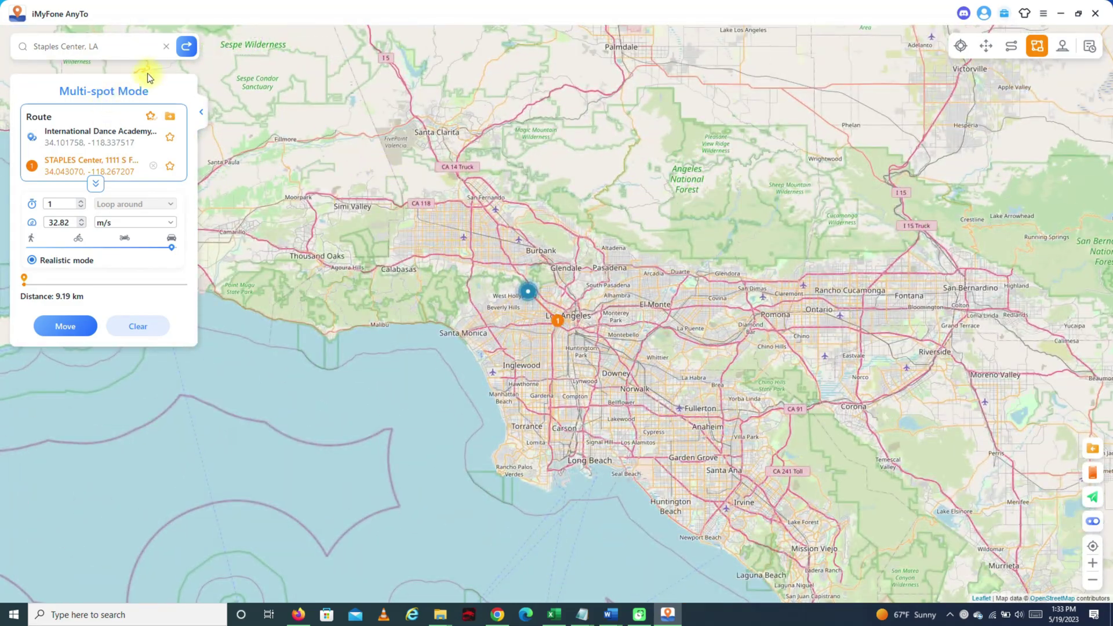
drag(98, 47, 66, 50)
key(ctrl+a)
text(Griffth Park, LA)
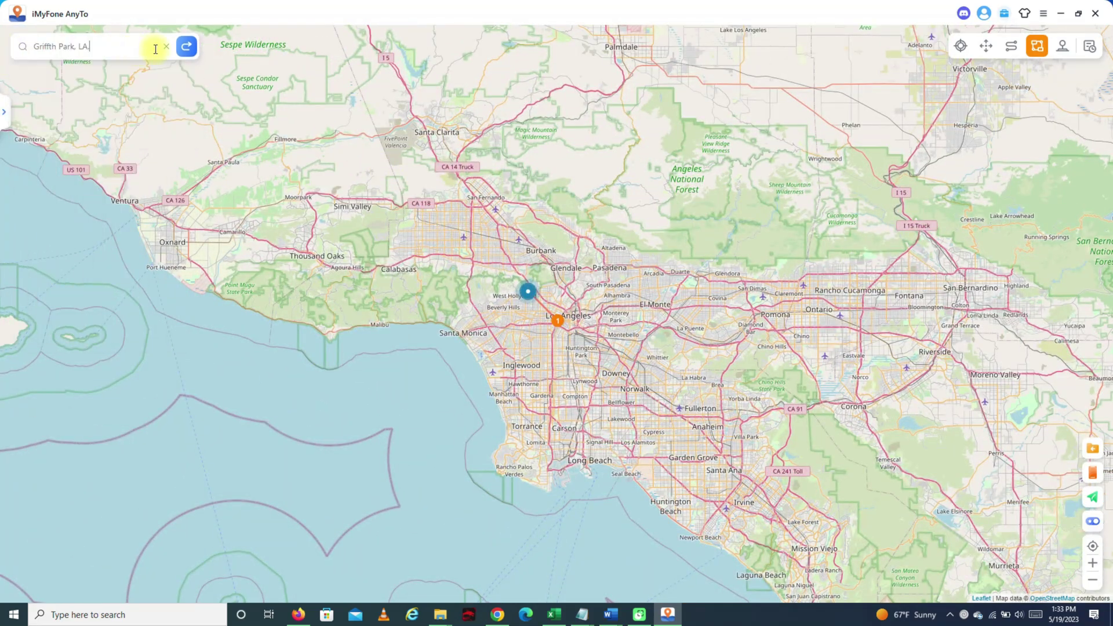
click(186, 47)
click(141, 77)
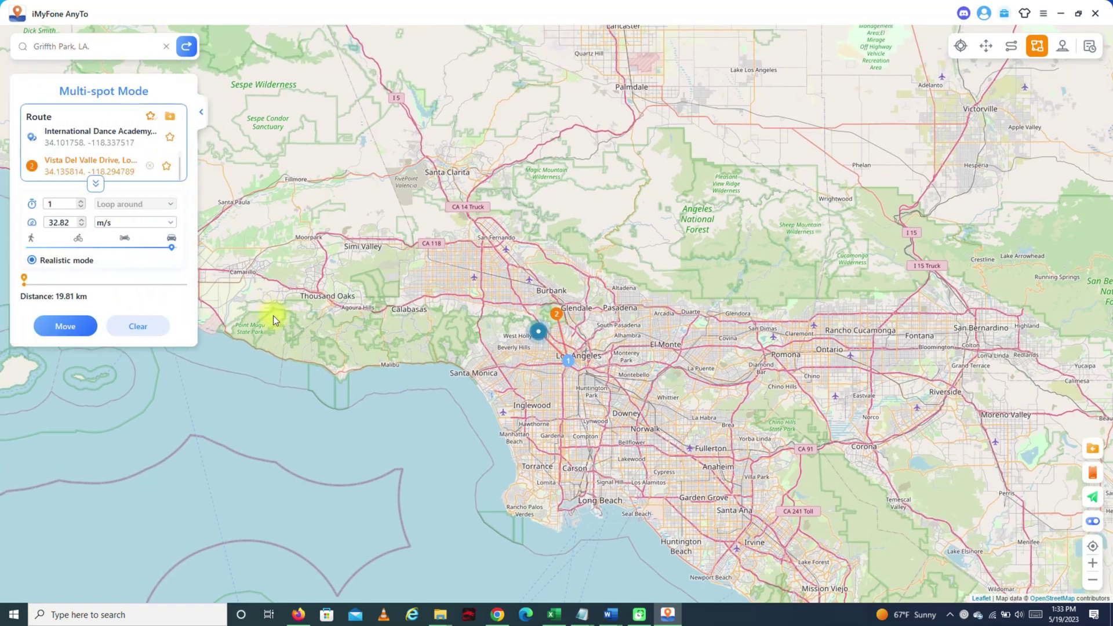
scroll(575, 335, up, 2)
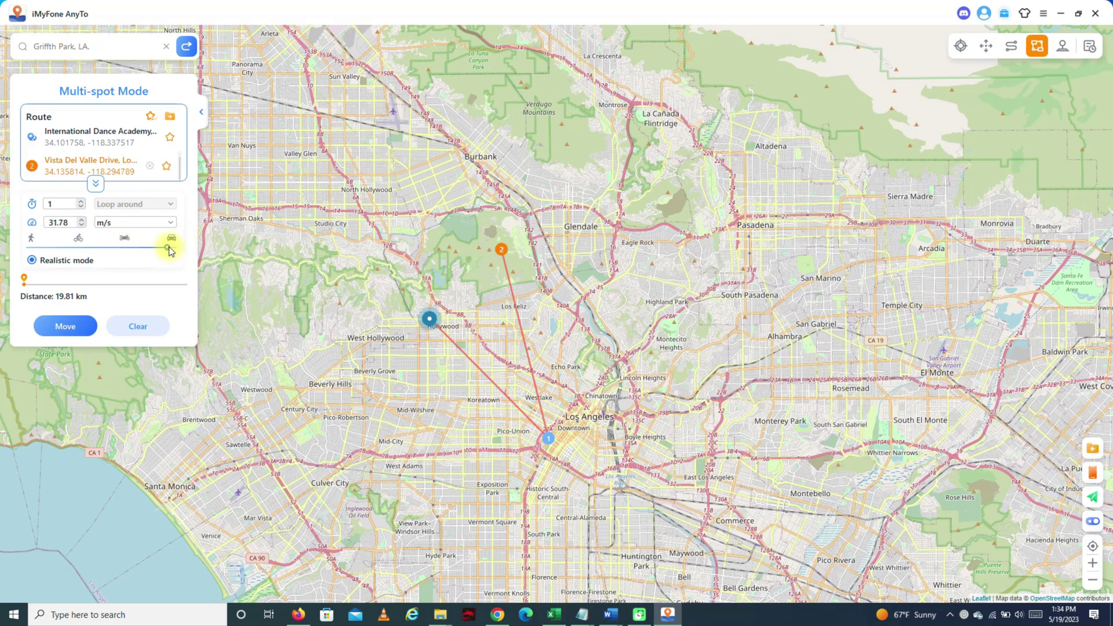
drag(139, 247, 124, 247)
click(66, 326)
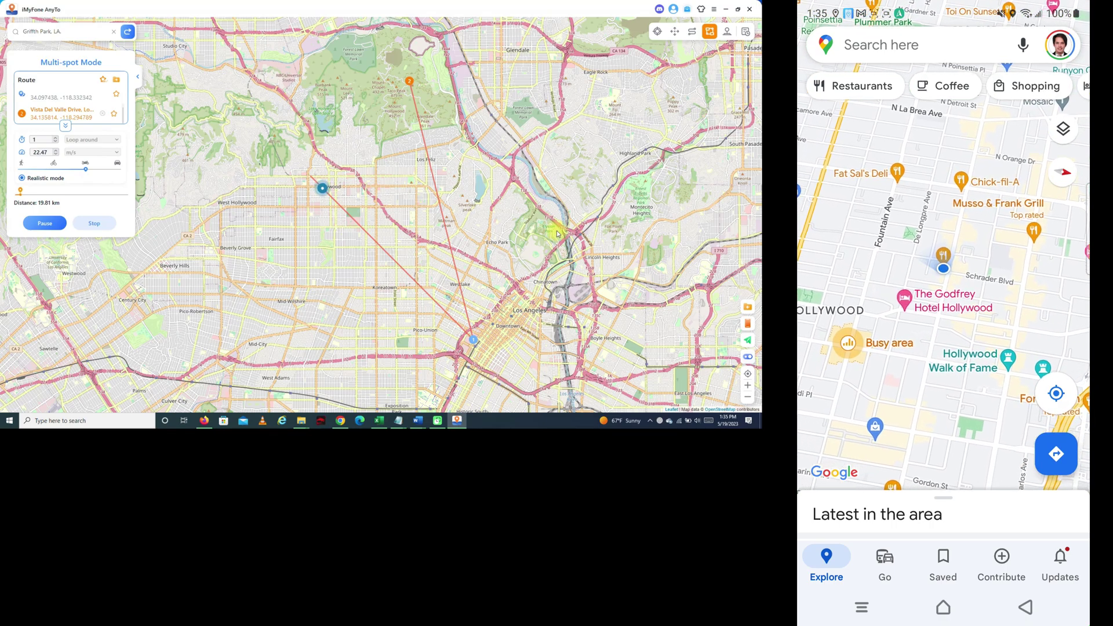
- Open WhatsApp on the phone and send the live location into the chat
text(what)
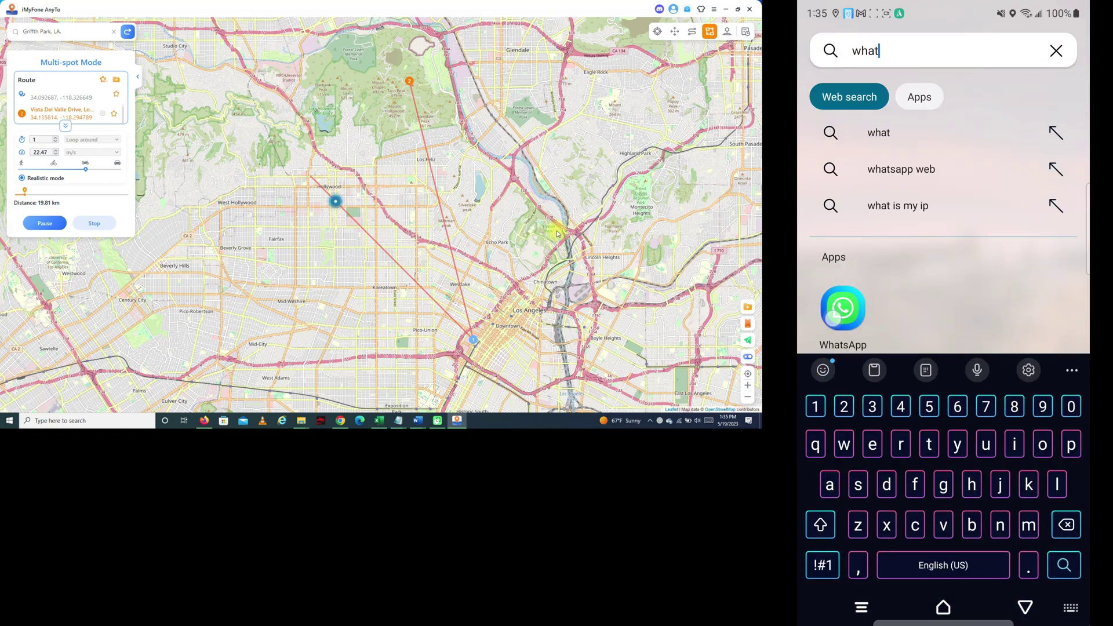
click(842, 309)
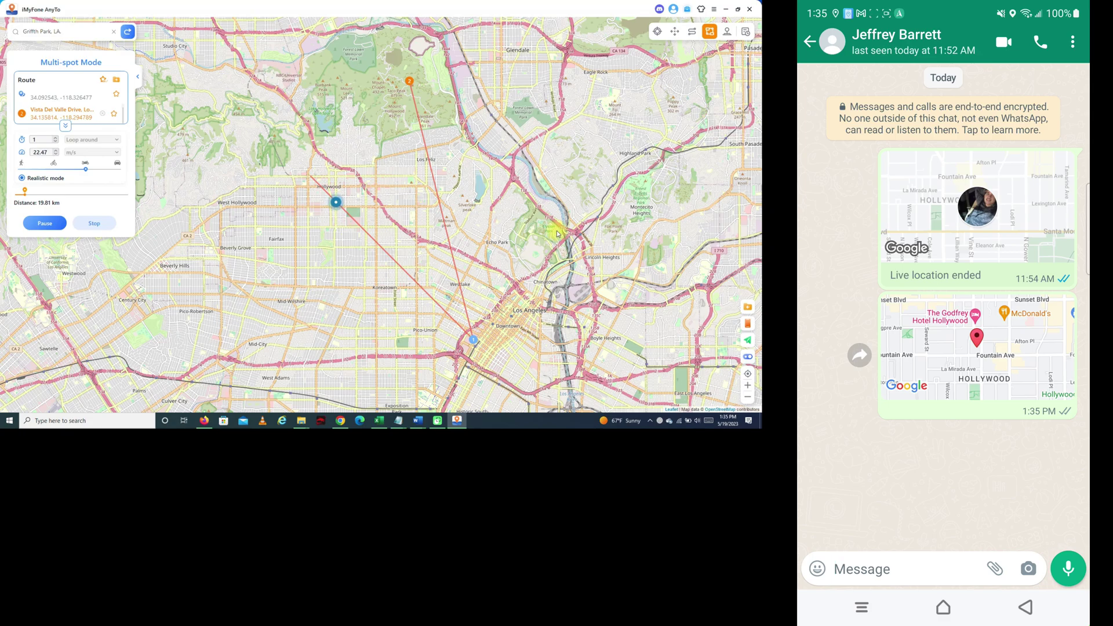
click(995, 568)
click(943, 415)
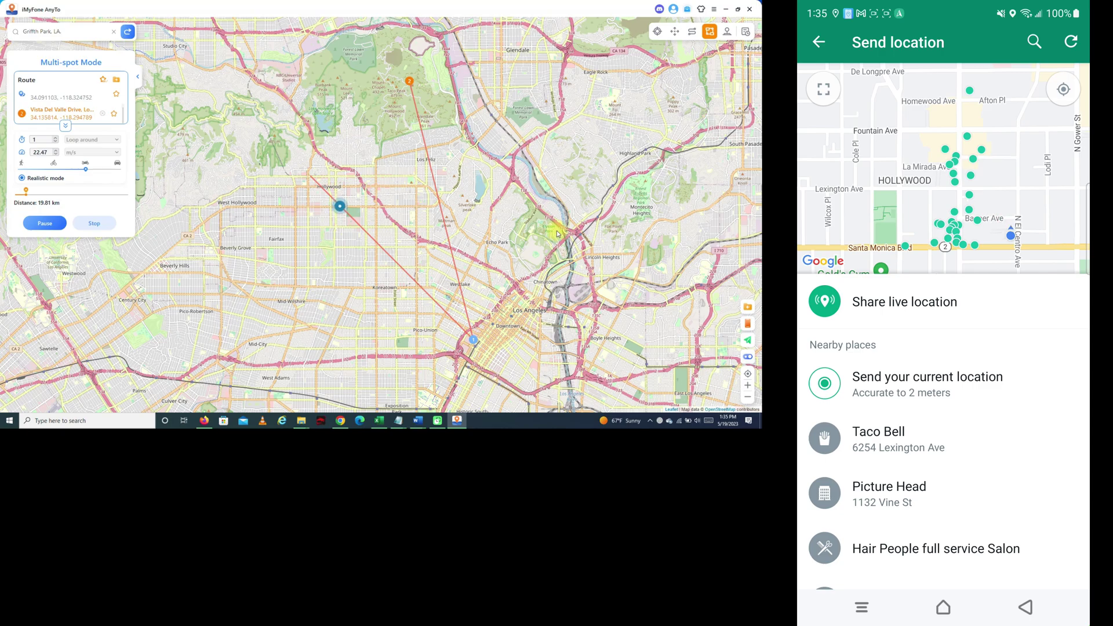
click(904, 301)
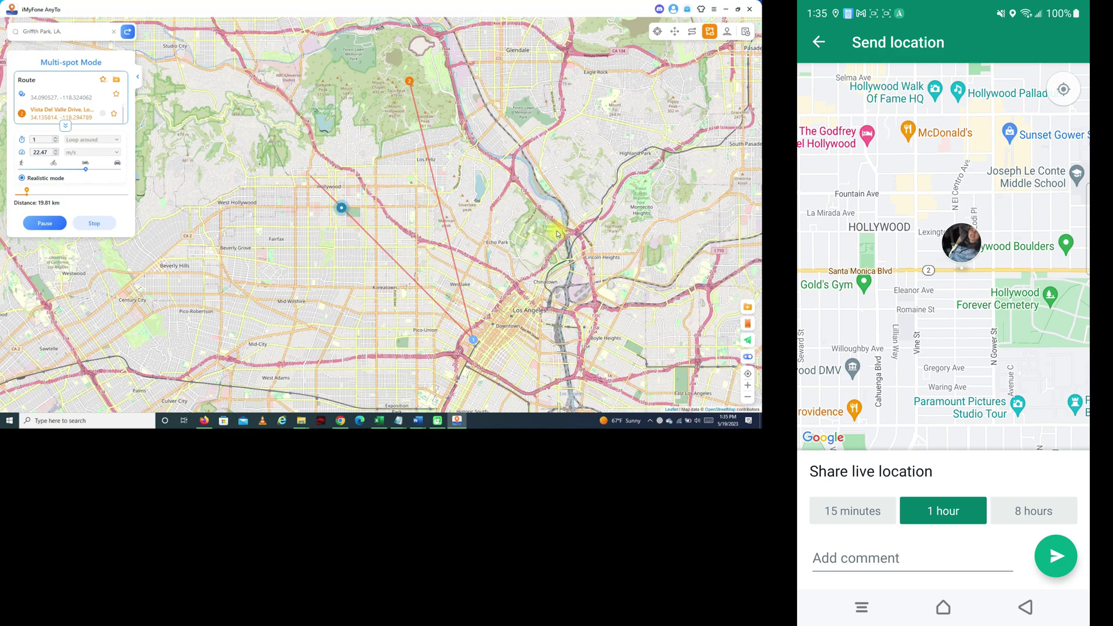
click(1056, 556)
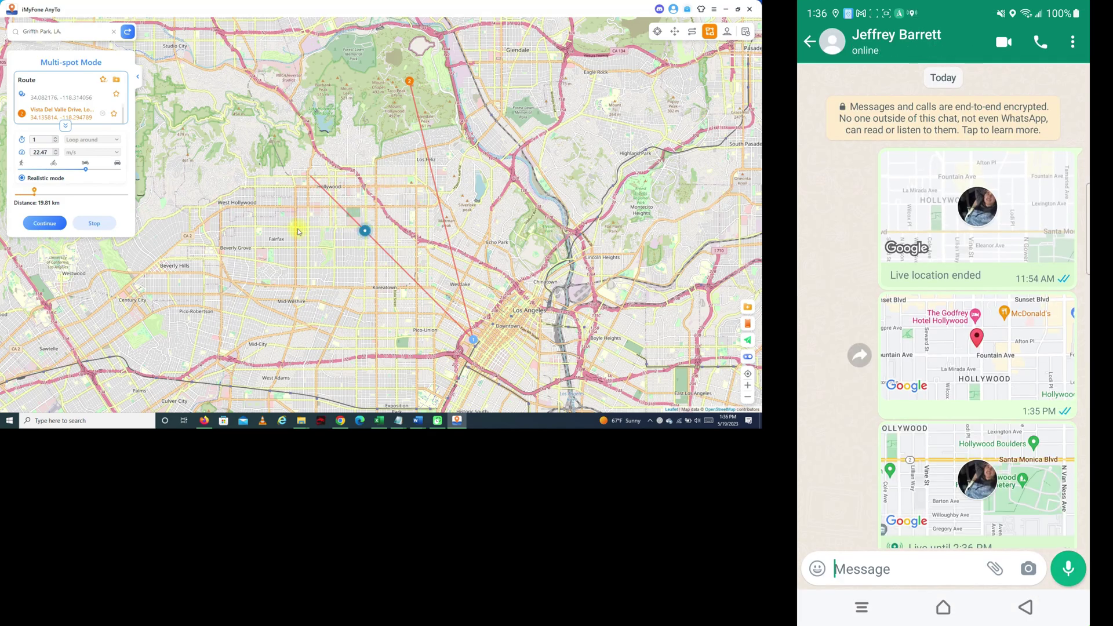
- Return to the phone's home screen, search 'snap', and open Snapchat
click(943, 607)
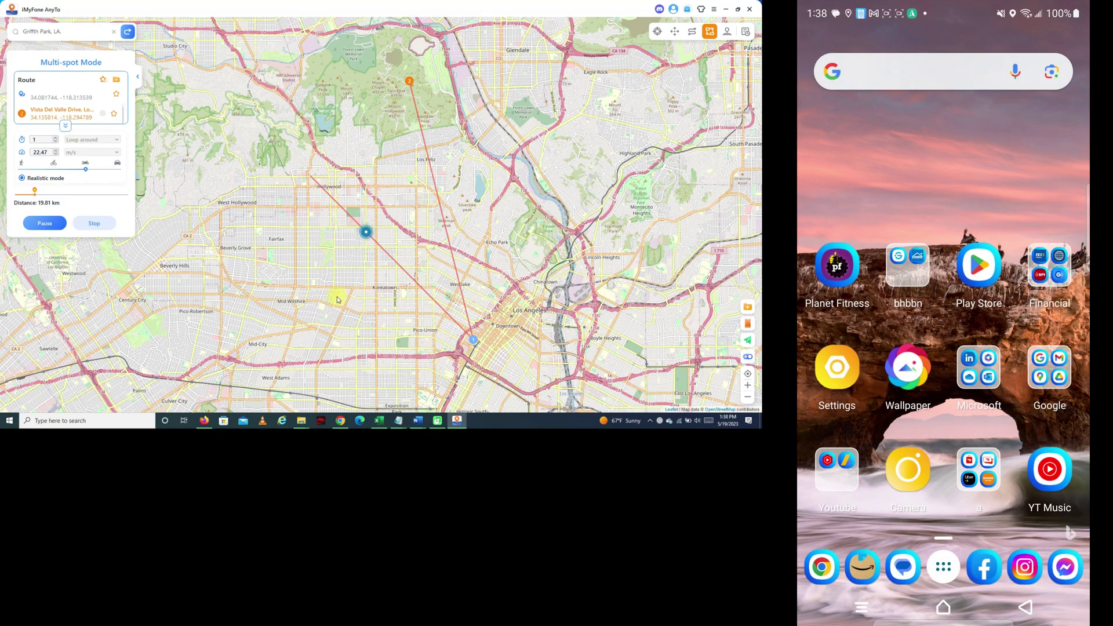
drag(943, 202, 943, 406)
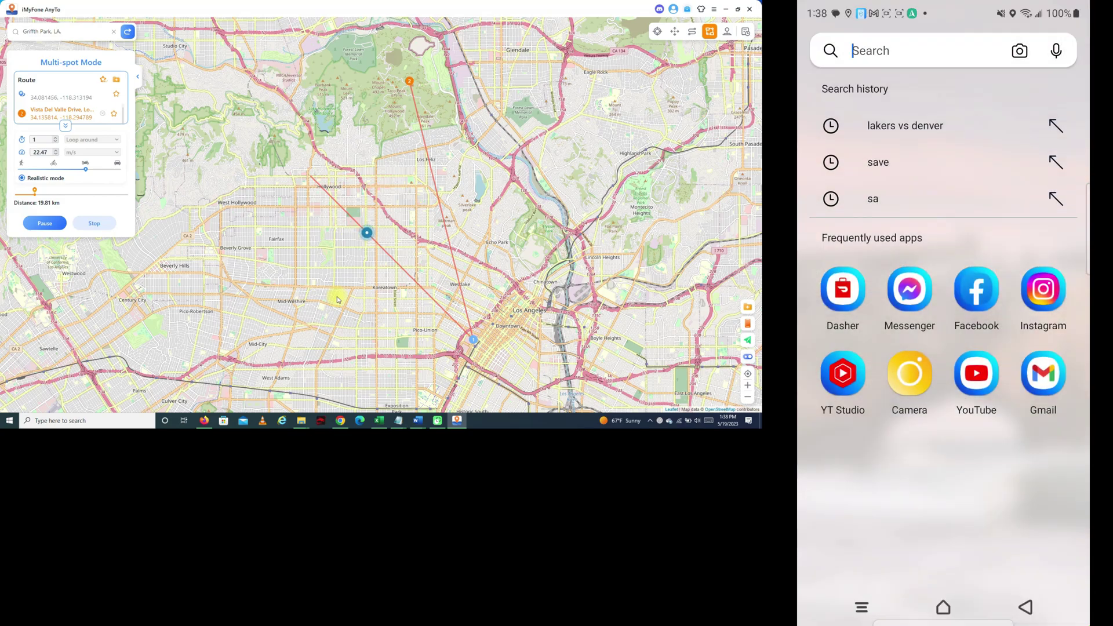
text(snap)
click(842, 308)
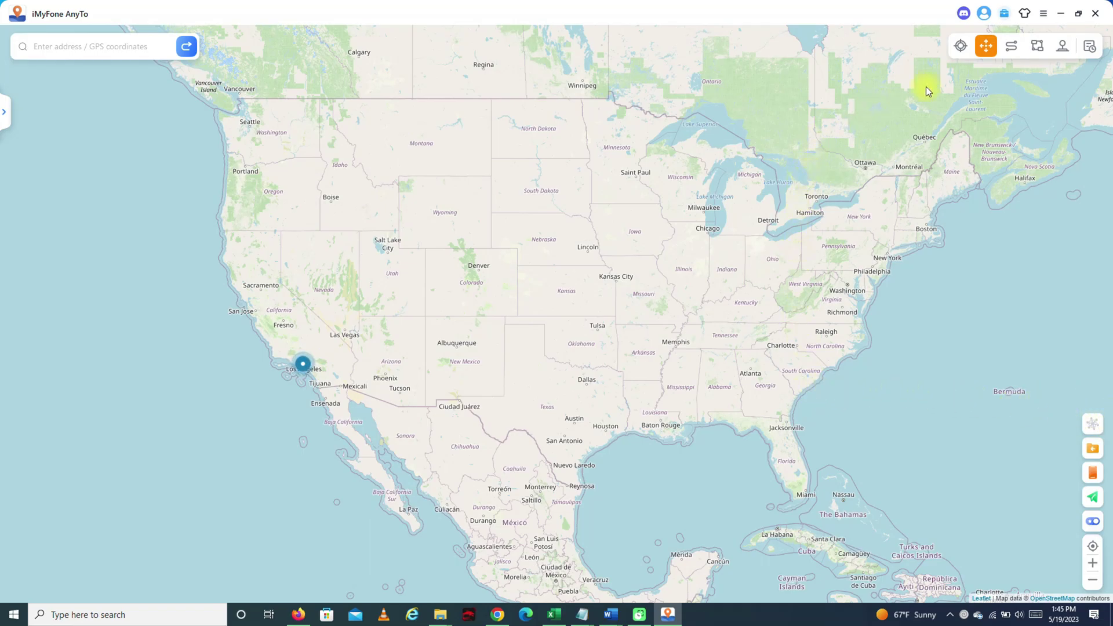
- Switch to Joystick Mode, pick Las Vegas, Nevada, and raise speed to the maximum 33.20 m/s
click(1063, 51)
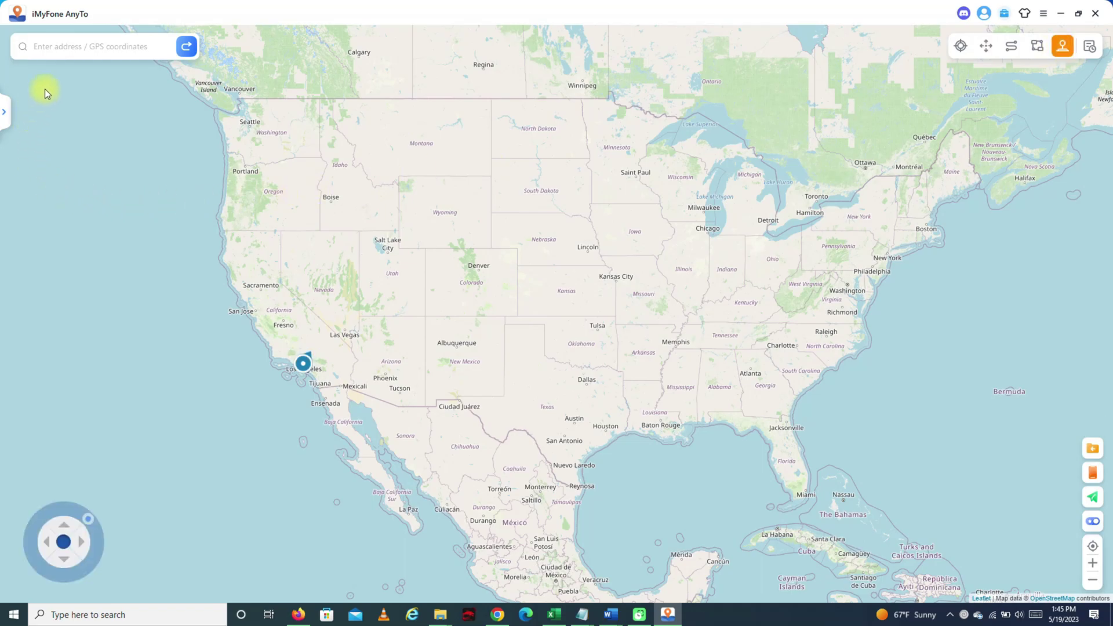
click(87, 50)
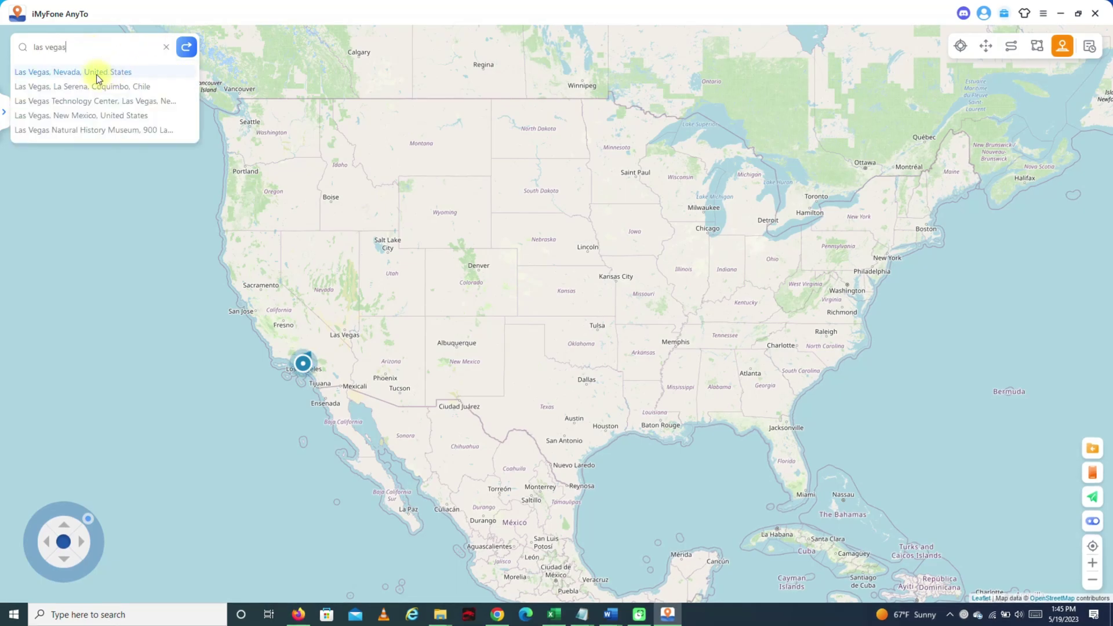
click(96, 75)
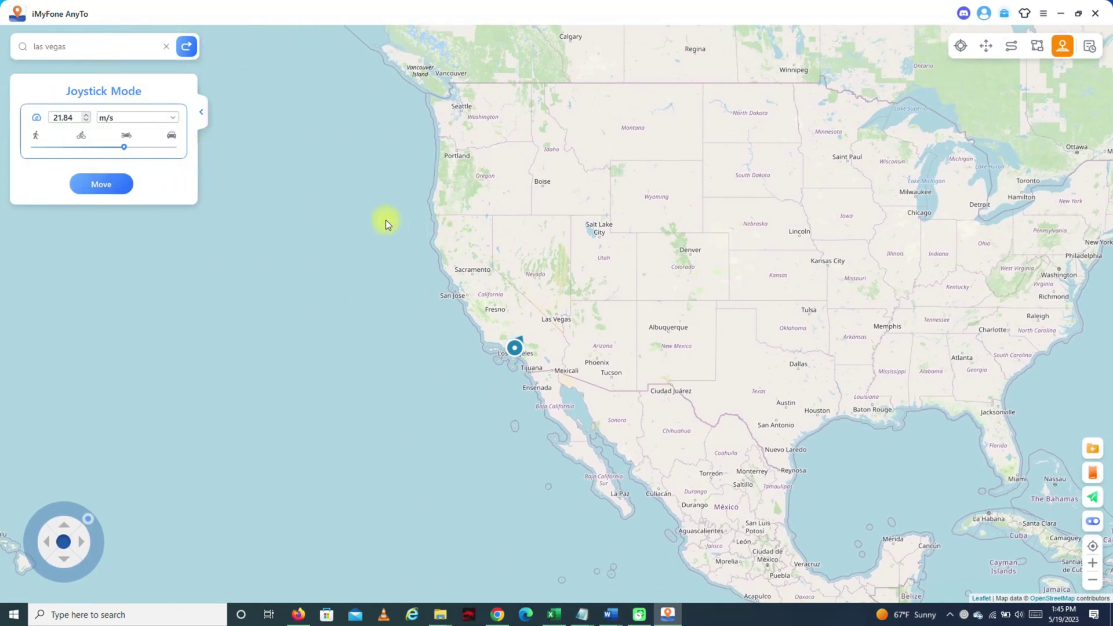
drag(124, 148, 174, 149)
- Start moving and steer the joystick north toward Melrose Hill, Hollywood
click(101, 186)
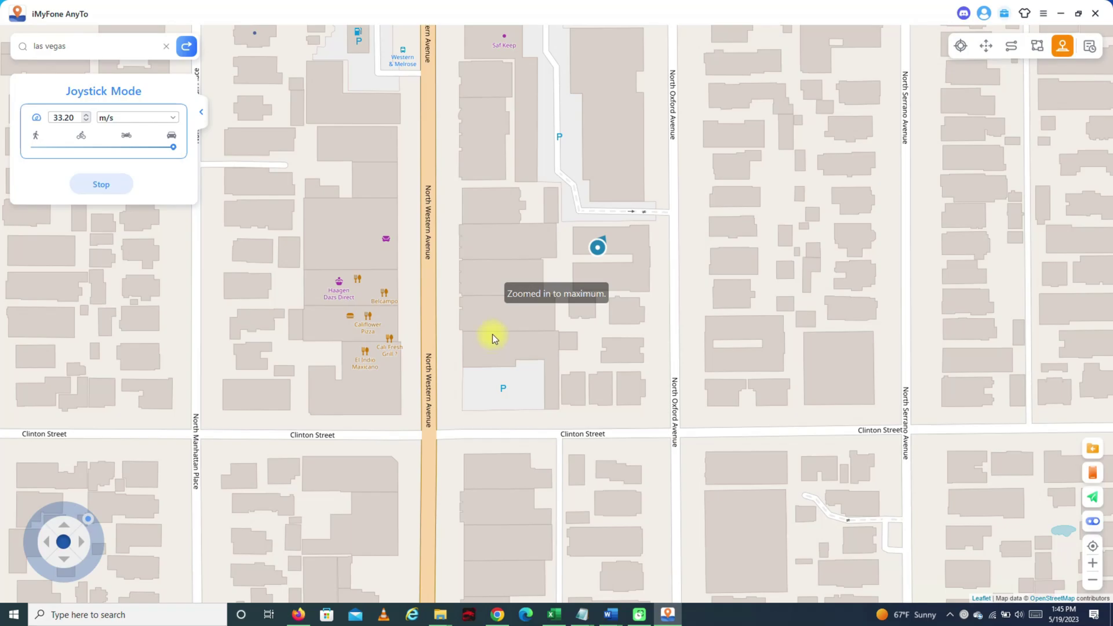
scroll(577, 286, down, 3)
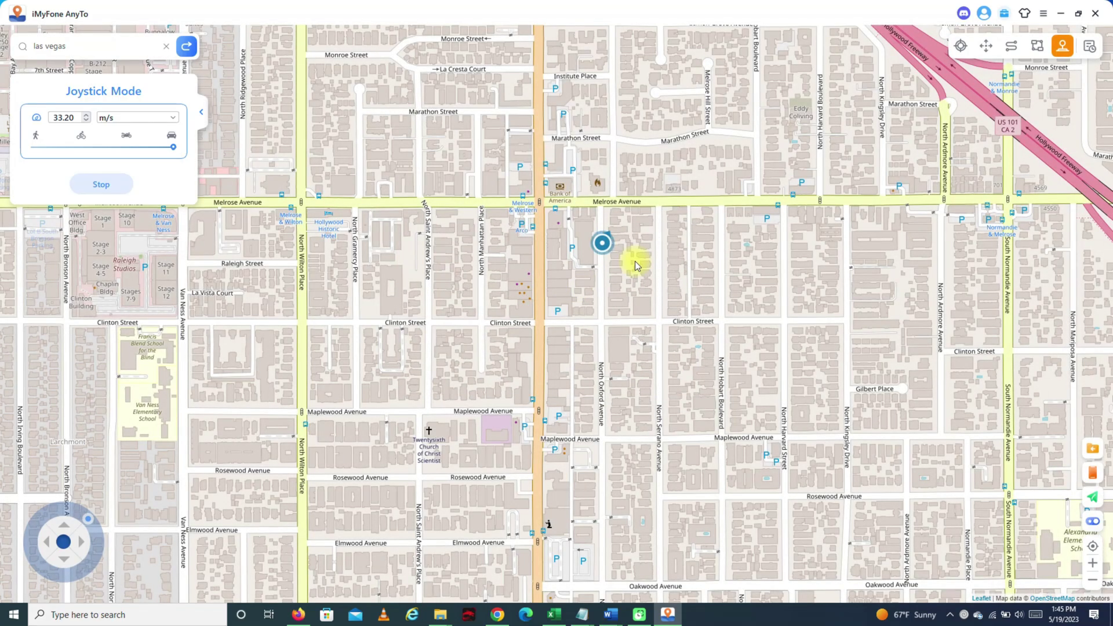
scroll(616, 277, down, 2)
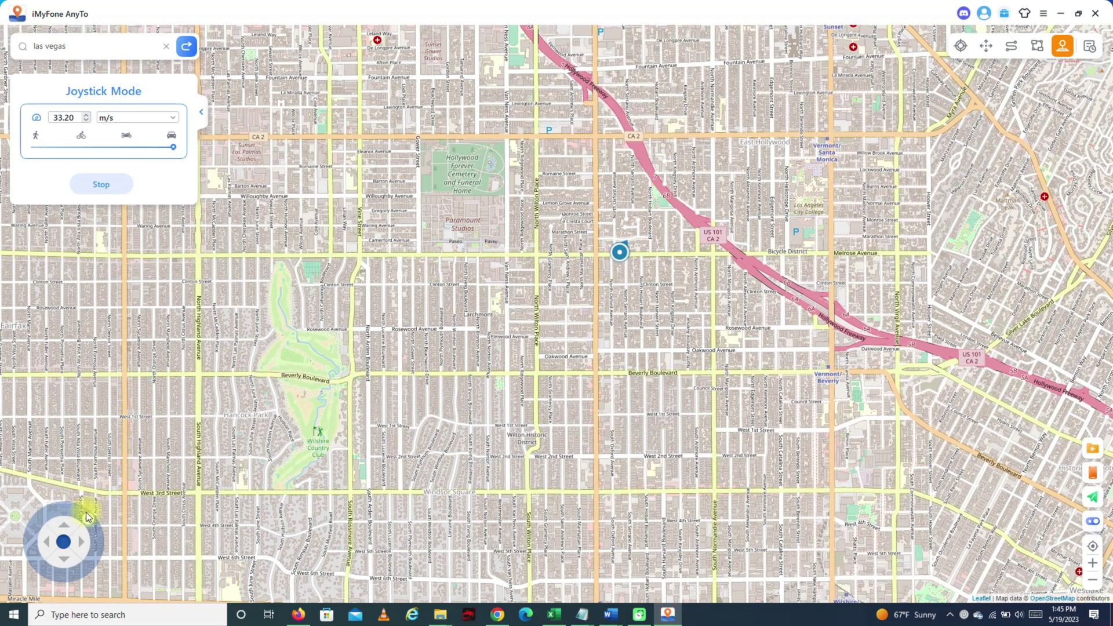
mouse_move(86, 525)
mouse_down()
mouse_move(62, 514)
mouse_move(97, 540)
mouse_move(63, 512)
mouse_move(97, 538)
mouse_move(94, 551)
mouse_move(84, 525)
mouse_move(42, 543)
mouse_move(67, 524)
mouse_up()
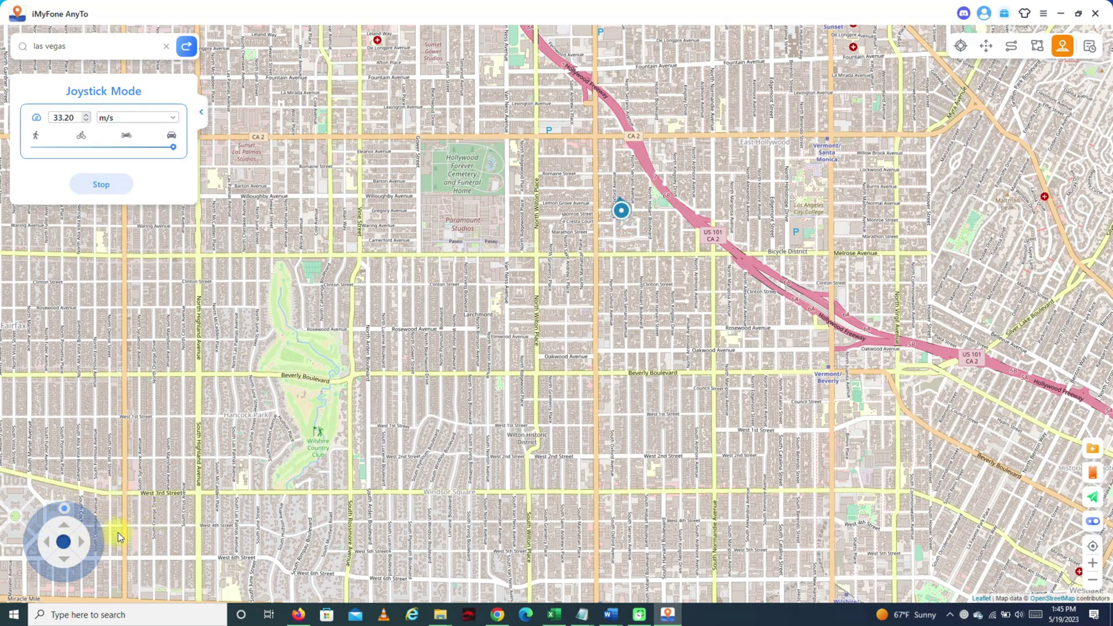
scroll(371, 378, down, 3)
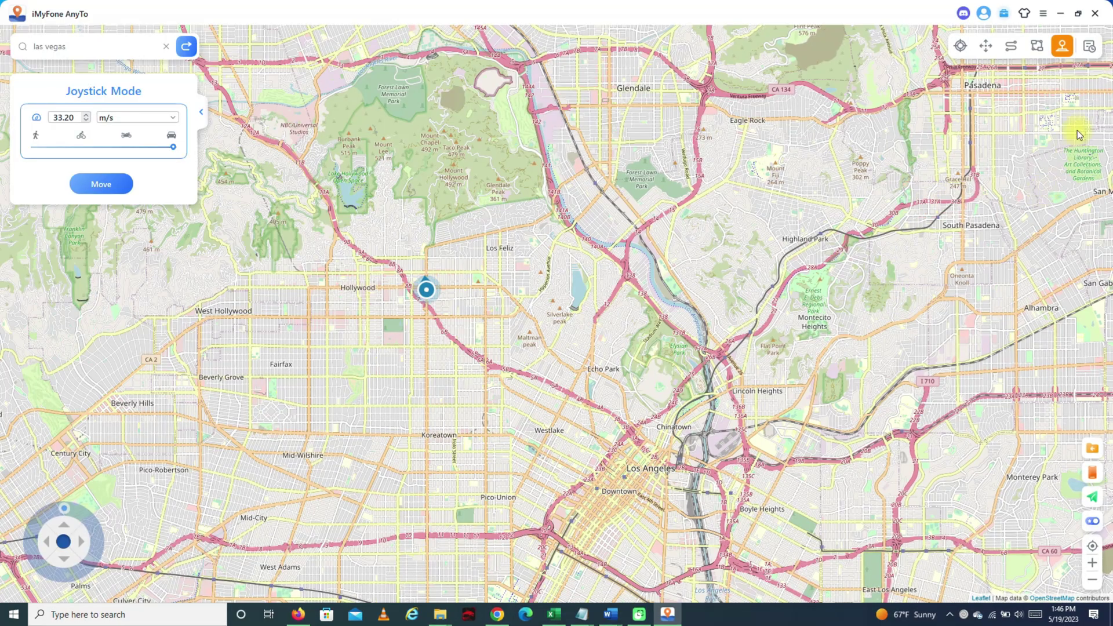
- Open Historical Records, select all entries, and clear them
click(1089, 51)
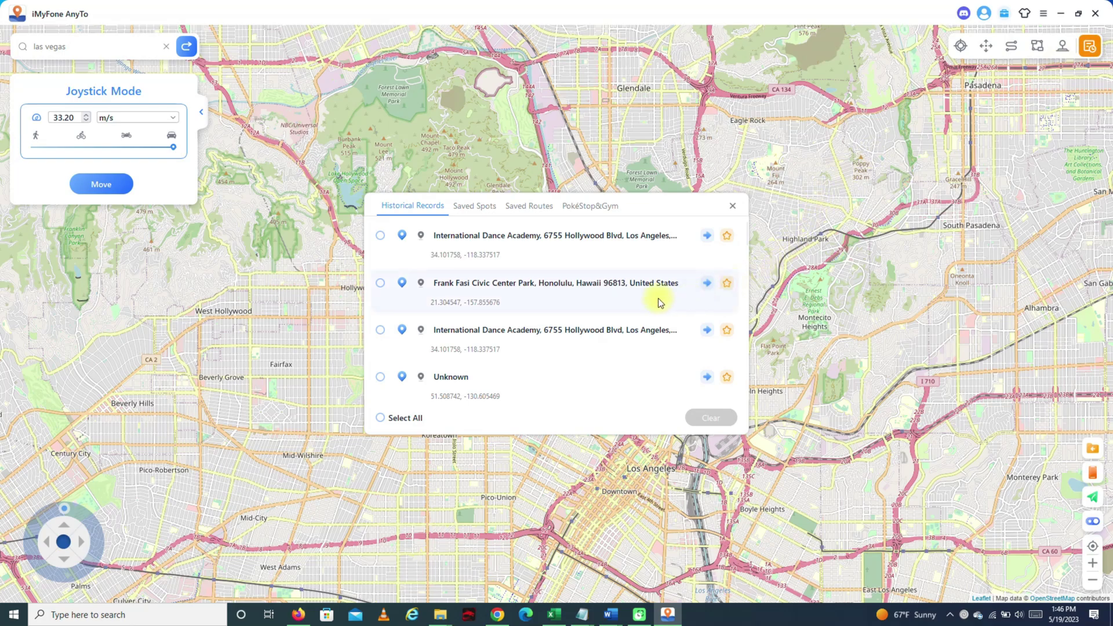
scroll(665, 282, down, 8)
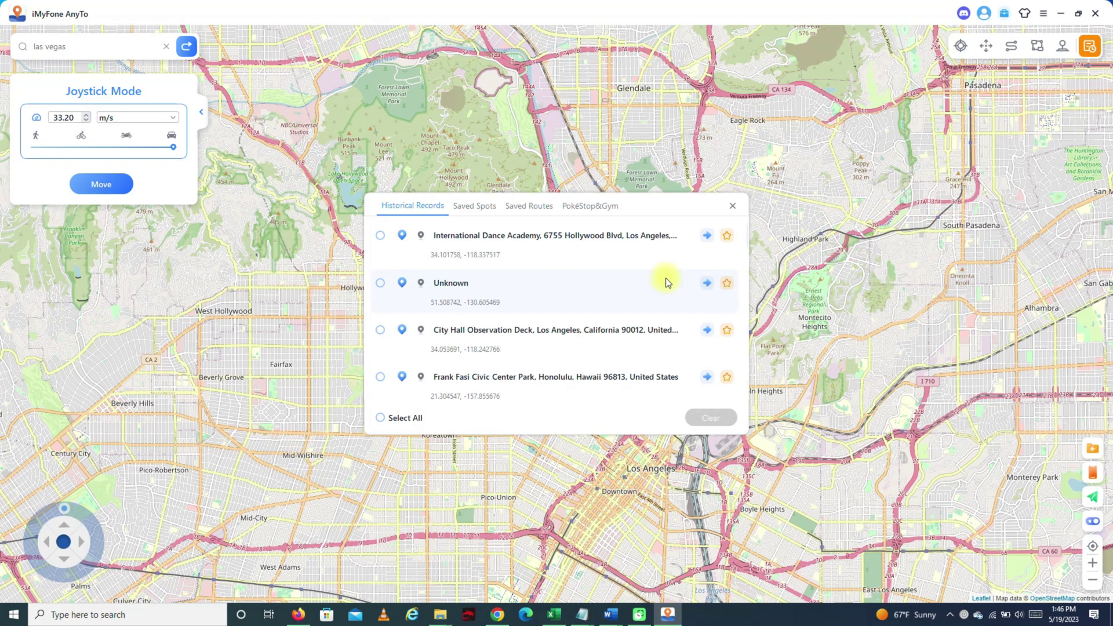
click(384, 418)
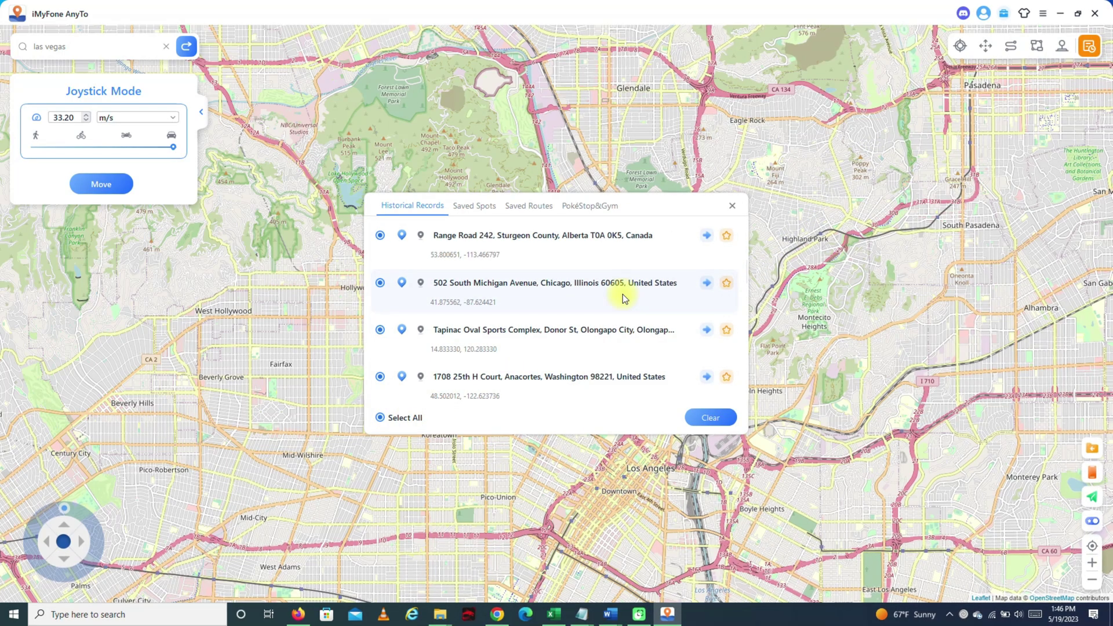
click(711, 418)
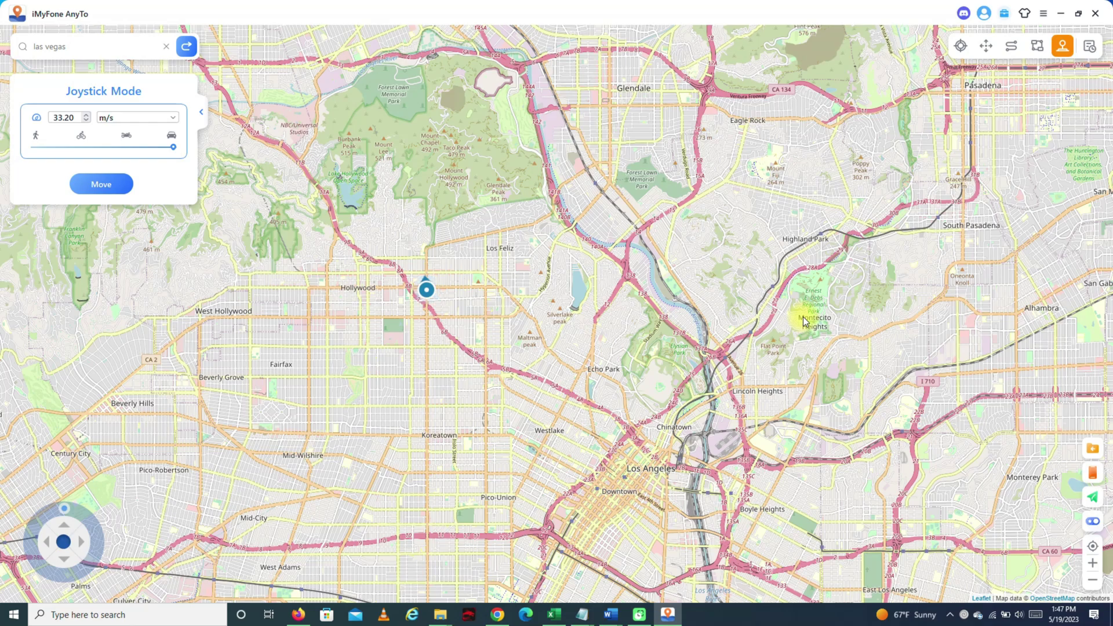
- Reset the phone to its real location and confirm with Yes
click(1094, 502)
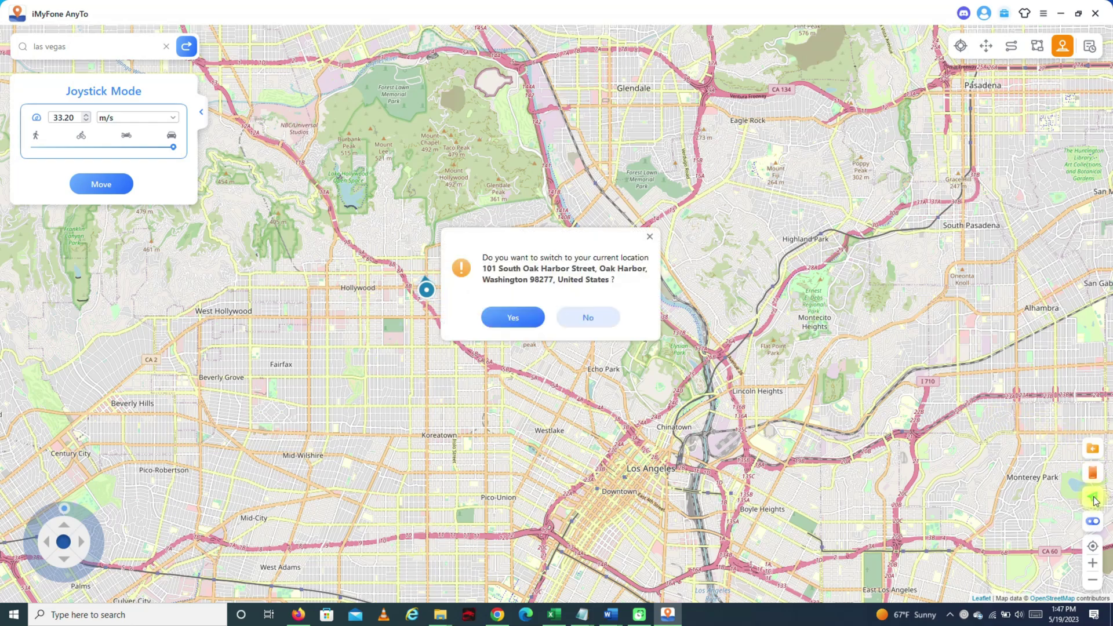
click(518, 316)
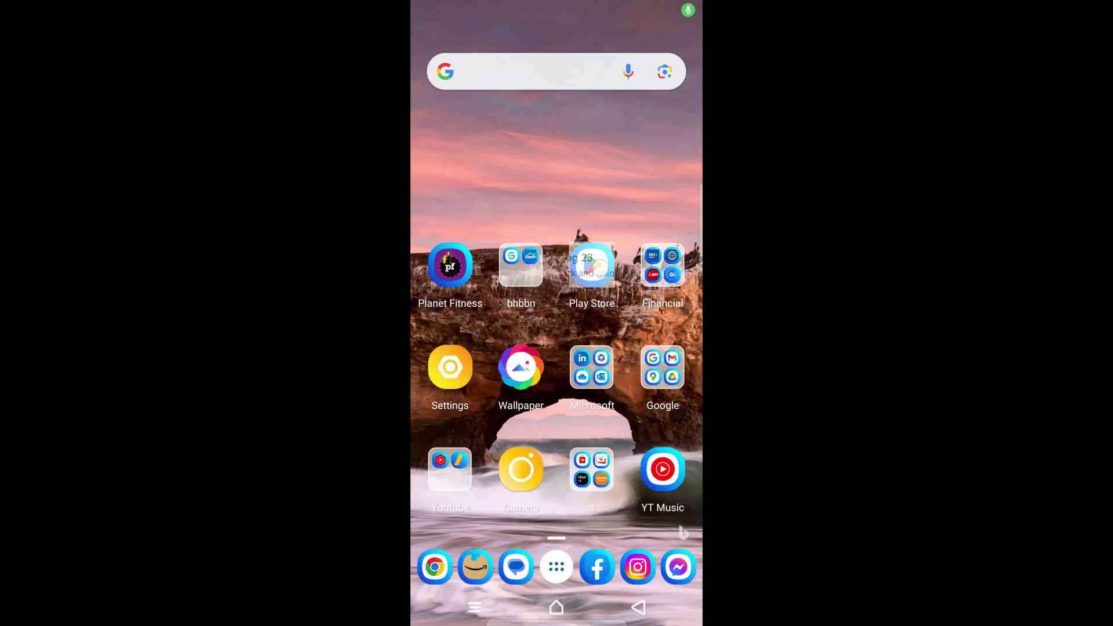
- Search the Play Store for 'fake gps' and open the installed Fake GPS app by ByteRev
click(522, 40)
text(fake gps)
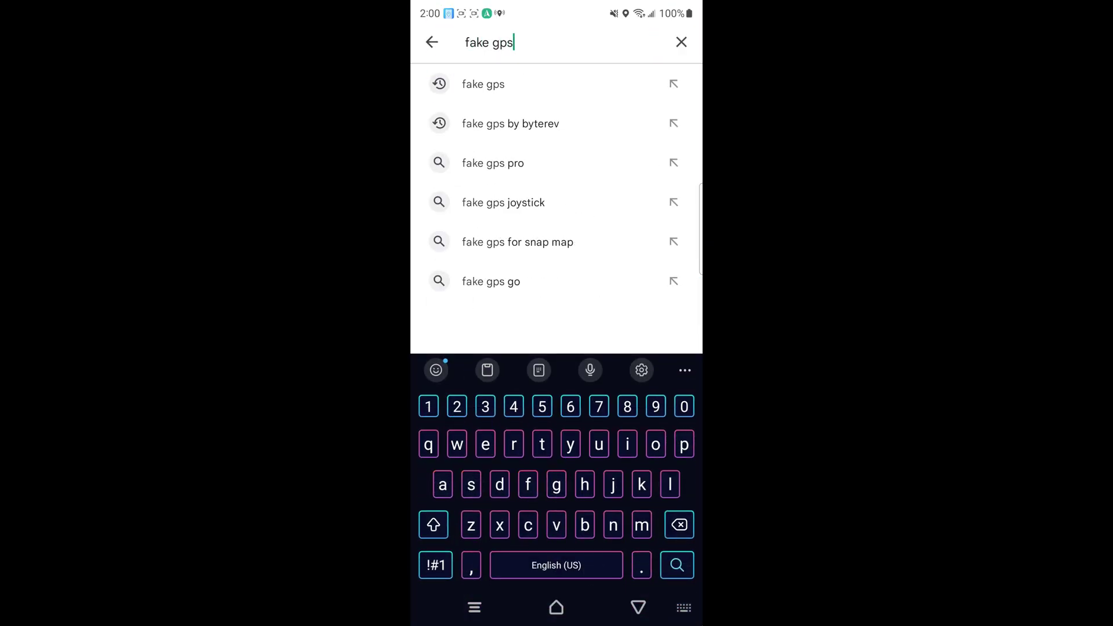
key(Return)
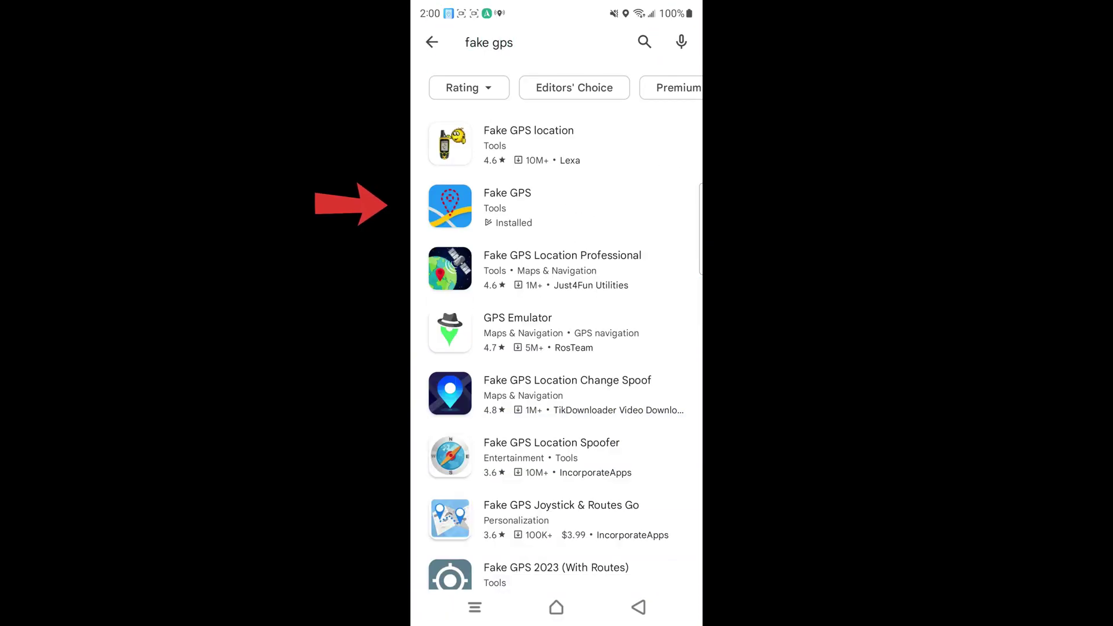
click(625, 201)
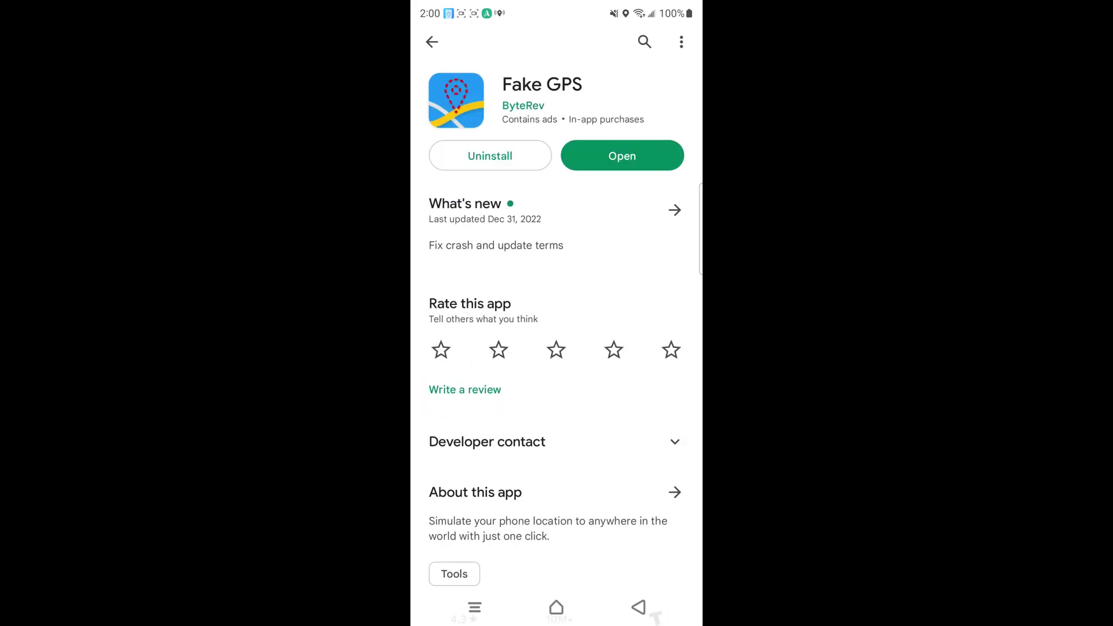
click(656, 158)
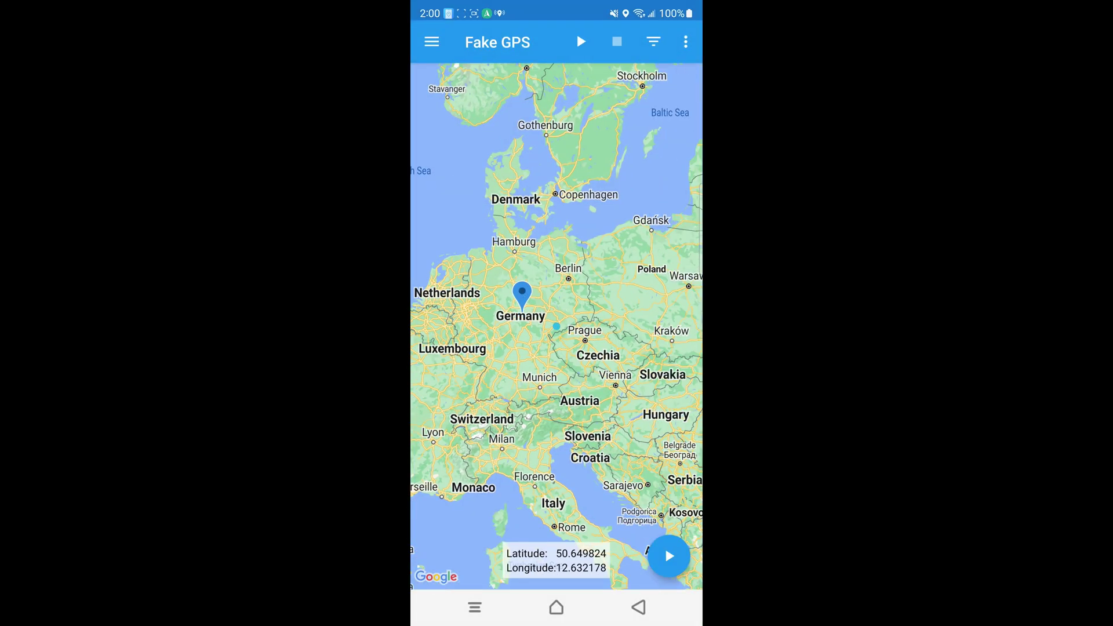
- Set the Fake GPS location to Bangkok by city search and try starting the spoof
click(686, 42)
click(656, 114)
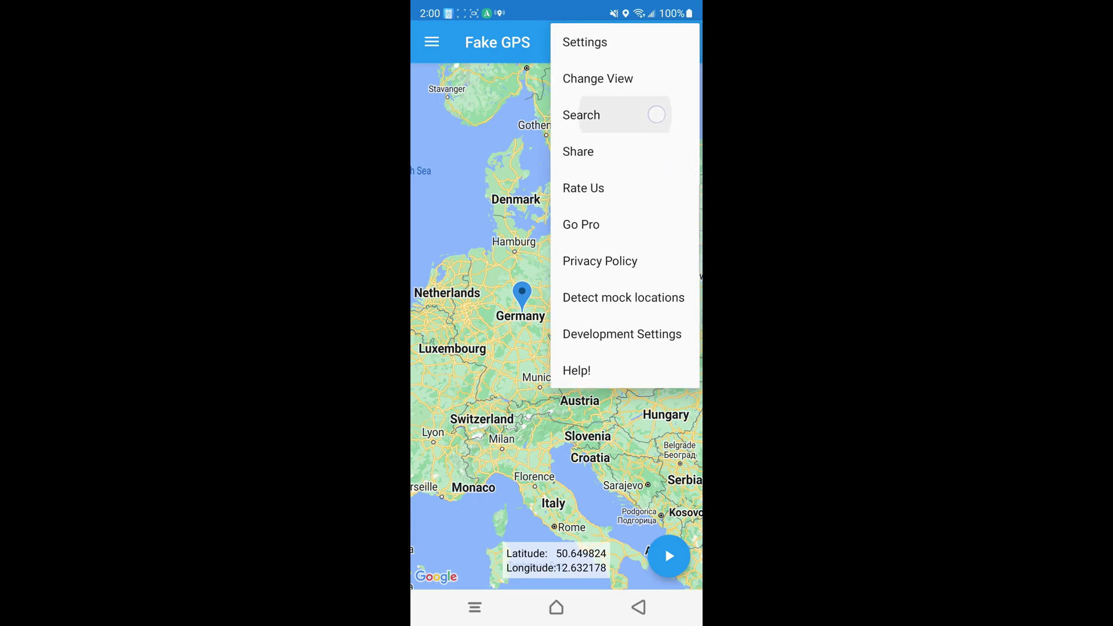
click(617, 236)
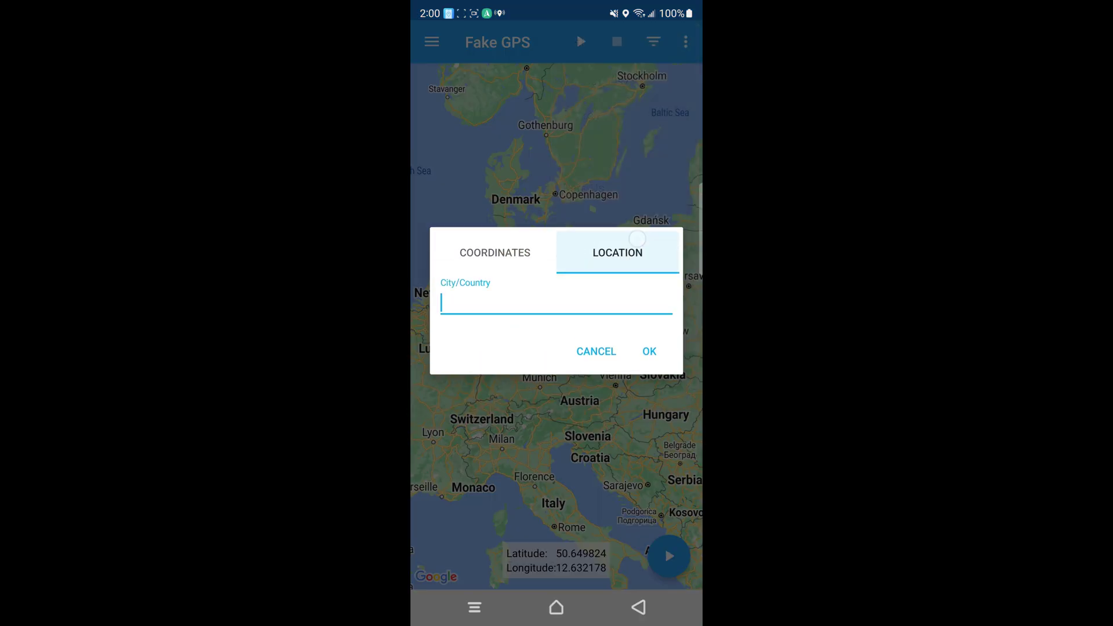
text(bangkok)
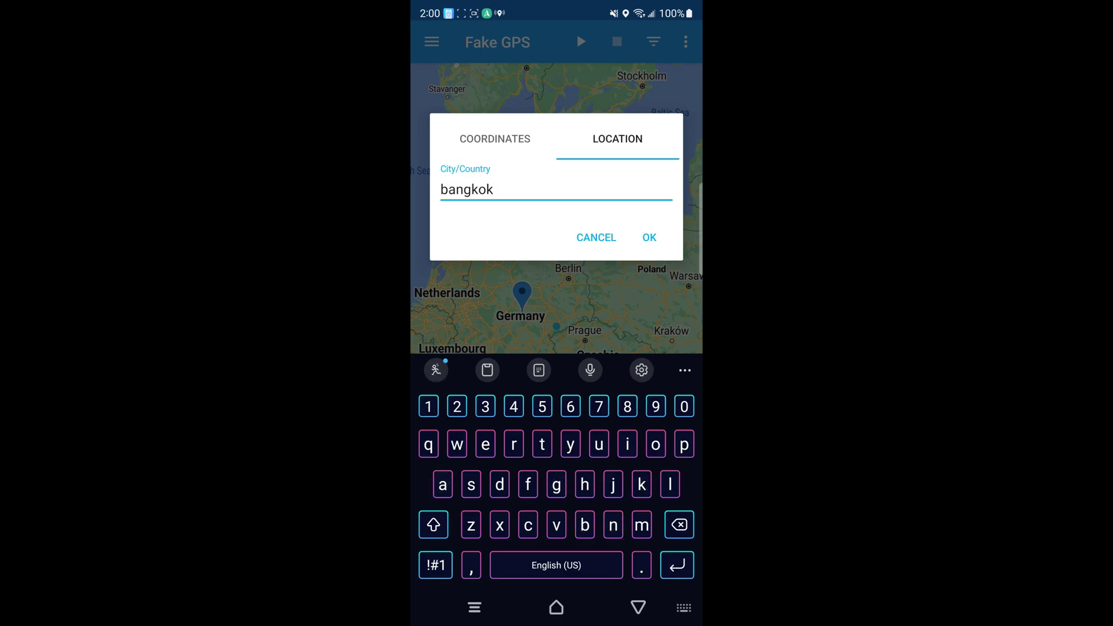
key(Return)
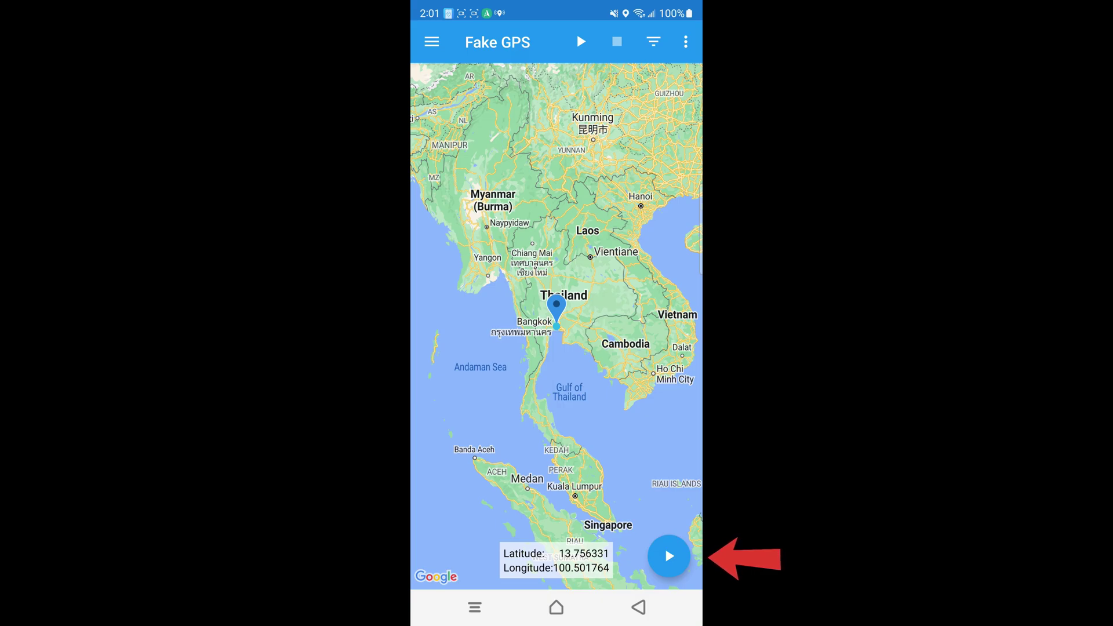
click(668, 556)
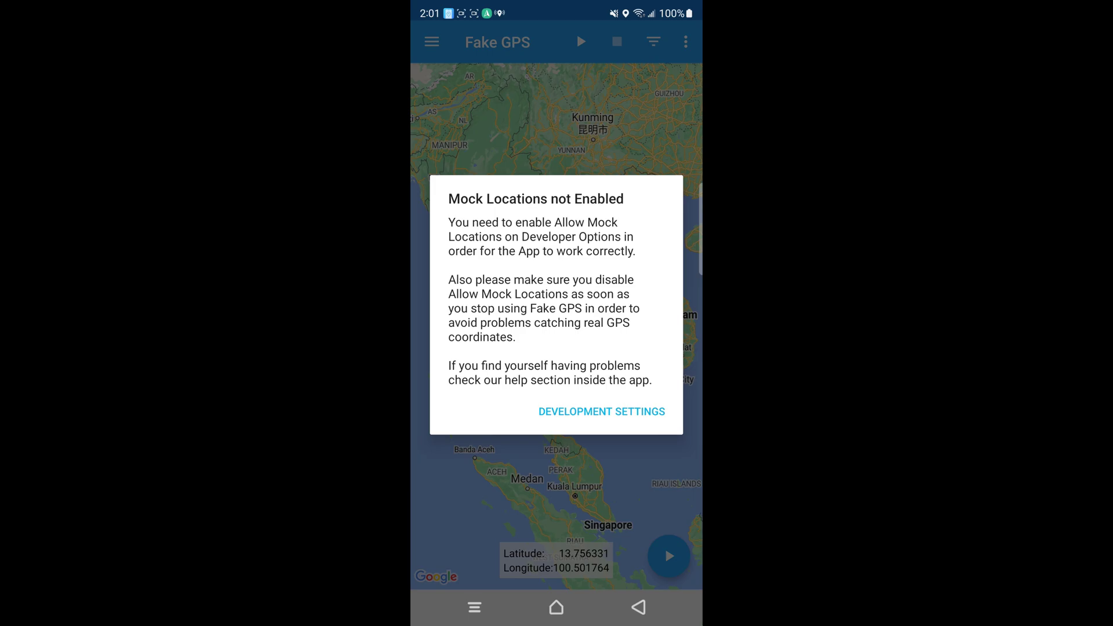
- Go to Settings > About phone > Software information
click(556, 607)
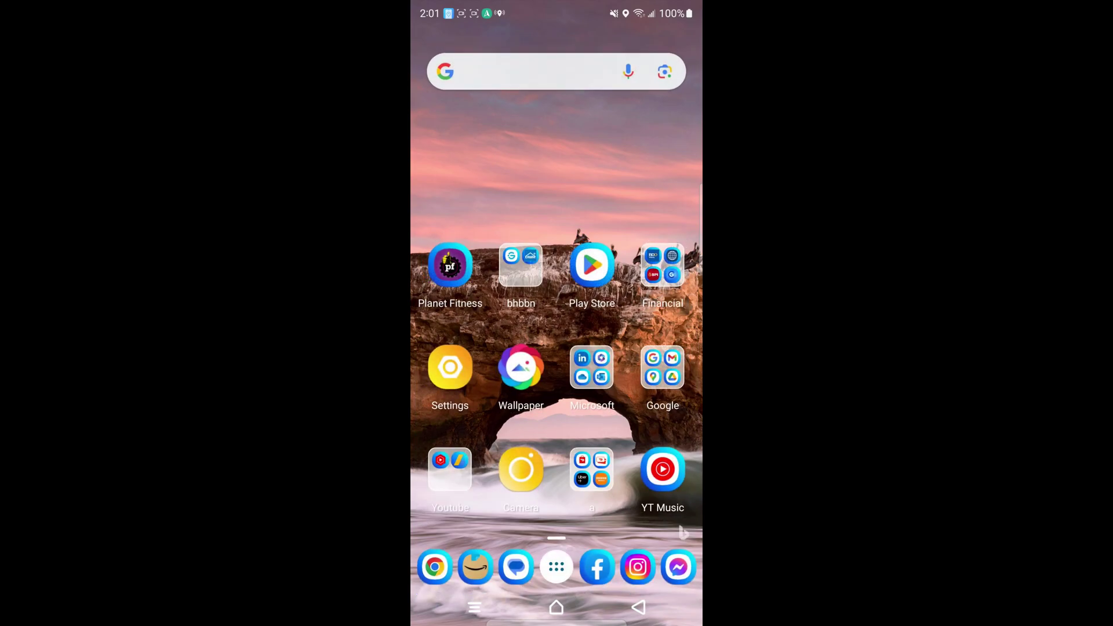
click(450, 367)
scroll(675, 389, down, 10)
click(654, 537)
scroll(671, 468, down, 2)
click(671, 467)
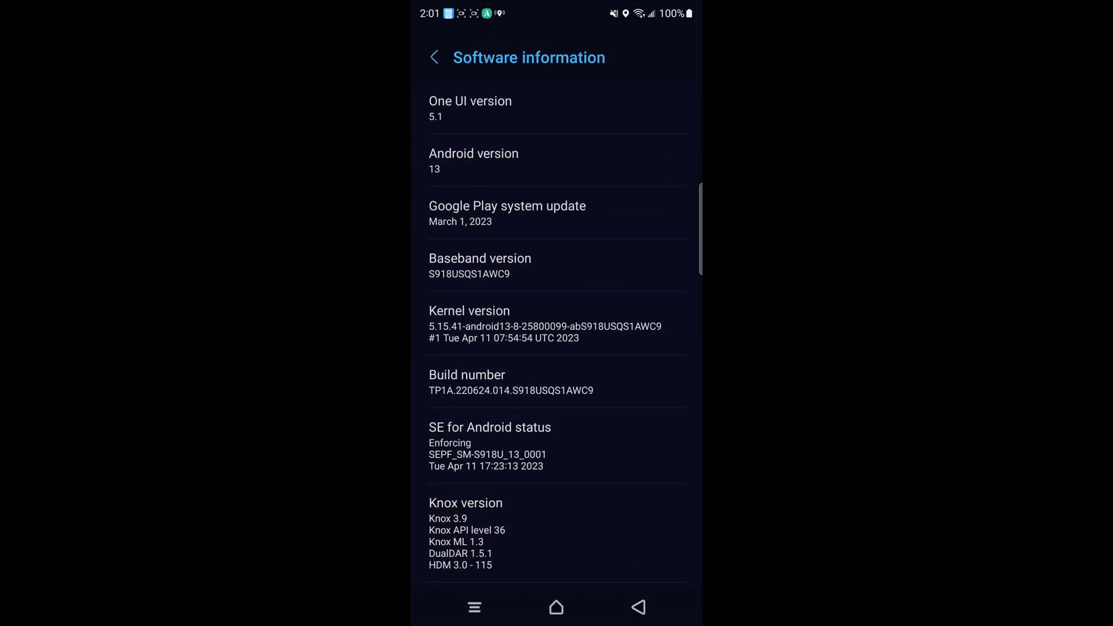
- Tap Build number repeatedly until developer mode is turned on
click(656, 382)
click(655, 383)
click(655, 382)
click(658, 383)
click(658, 383)
click(664, 383)
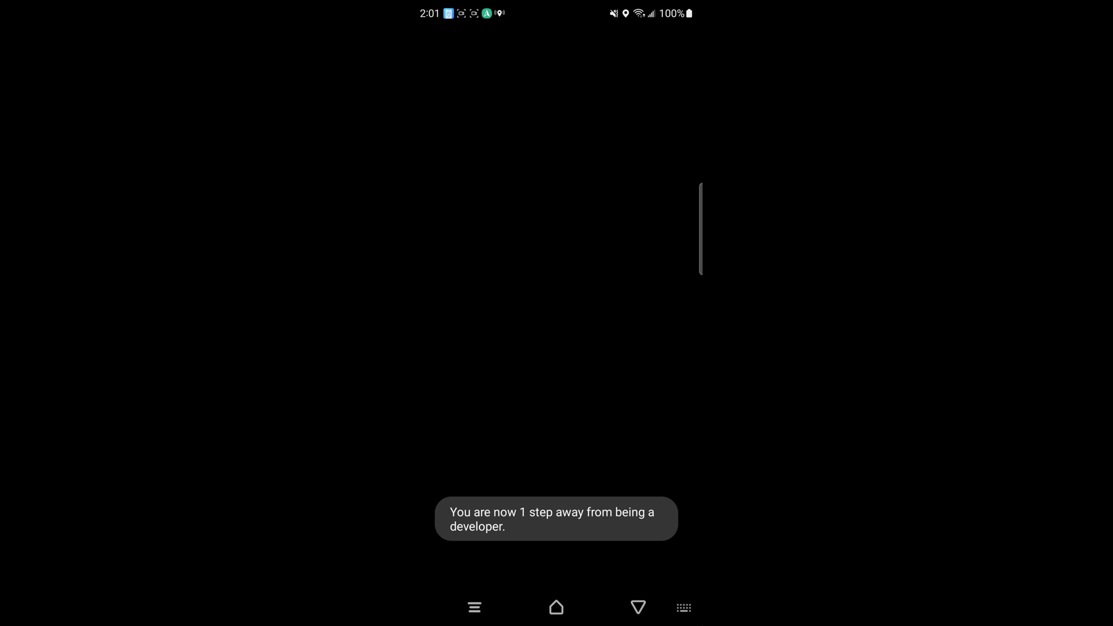
click(641, 465)
click(467, 465)
click(582, 425)
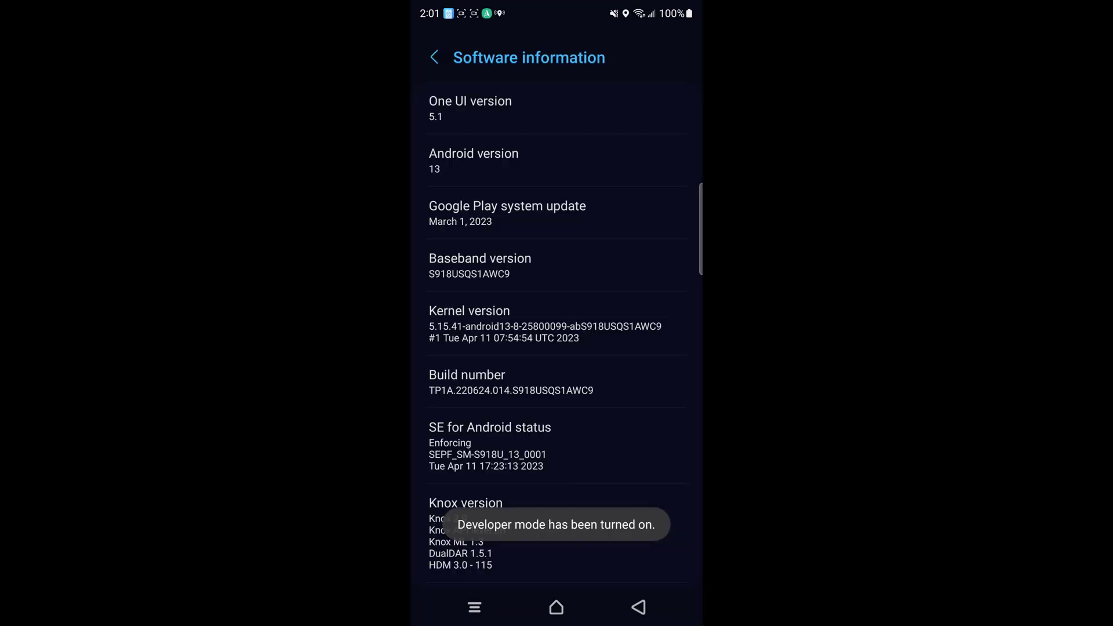
- In Developer options, make Fake GPS the mock location app, then return to Fake GPS
click(638, 607)
click(638, 607)
drag(666, 483, 667, 424)
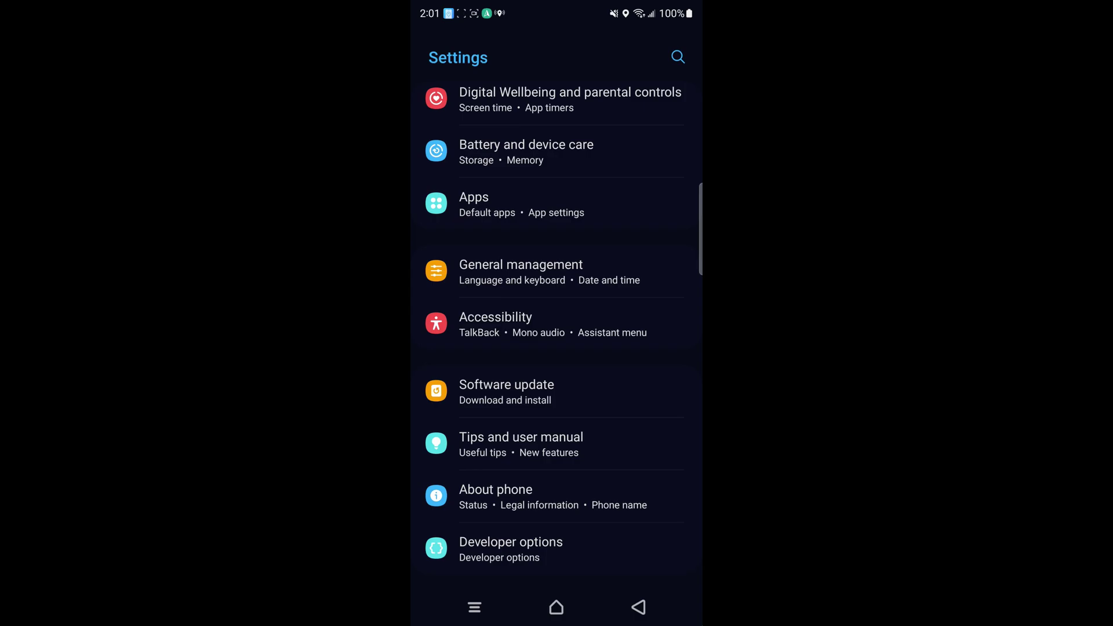
click(596, 544)
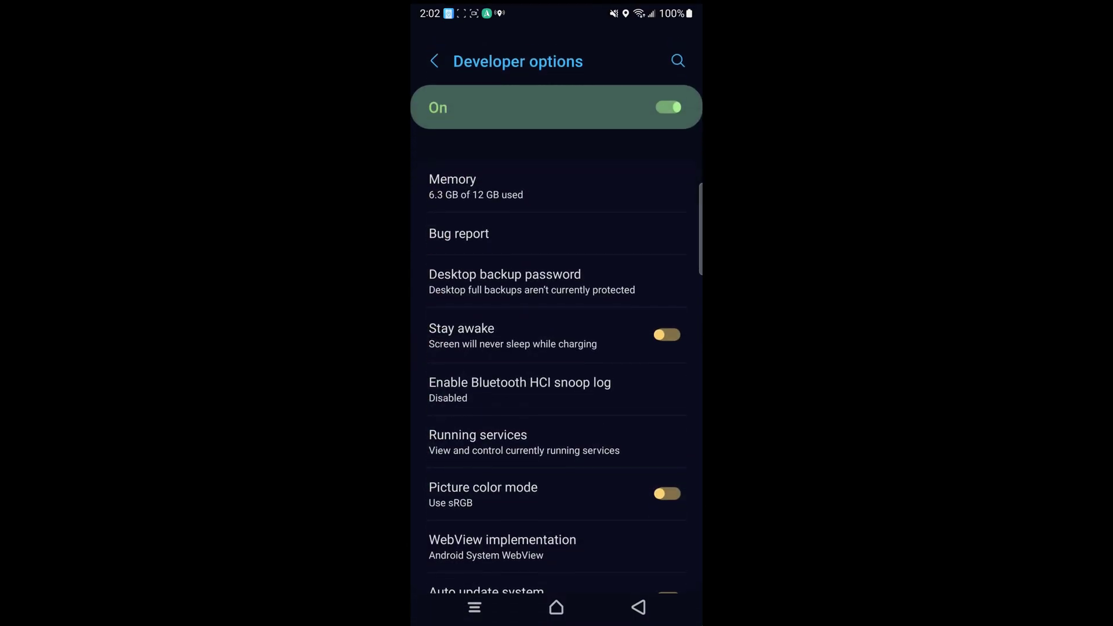
drag(652, 538, 683, 409)
drag(666, 492, 673, 348)
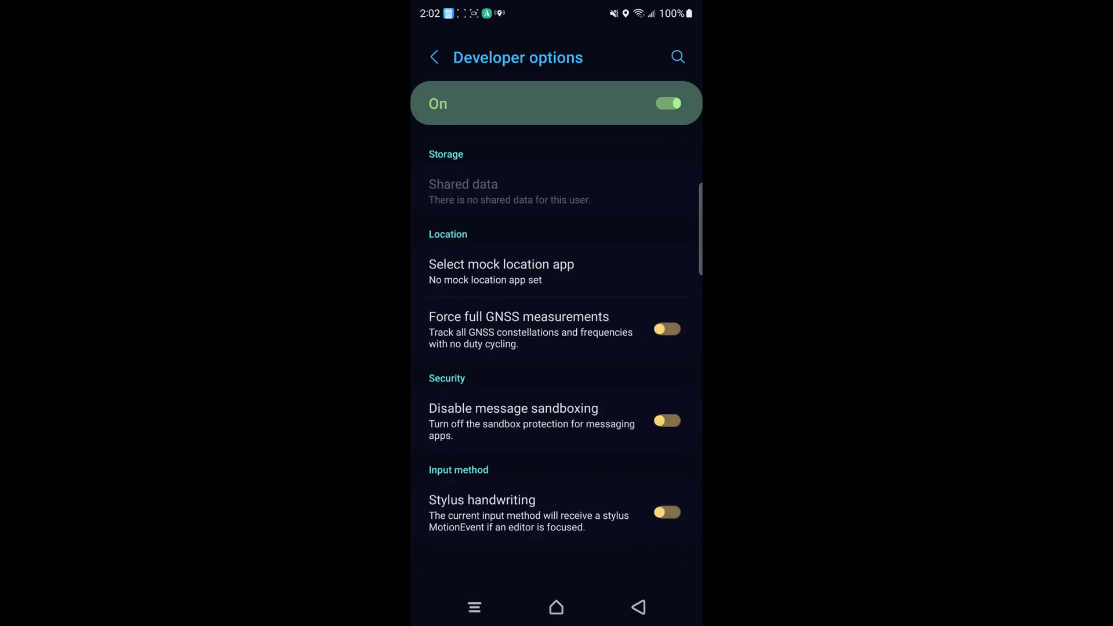
click(502, 271)
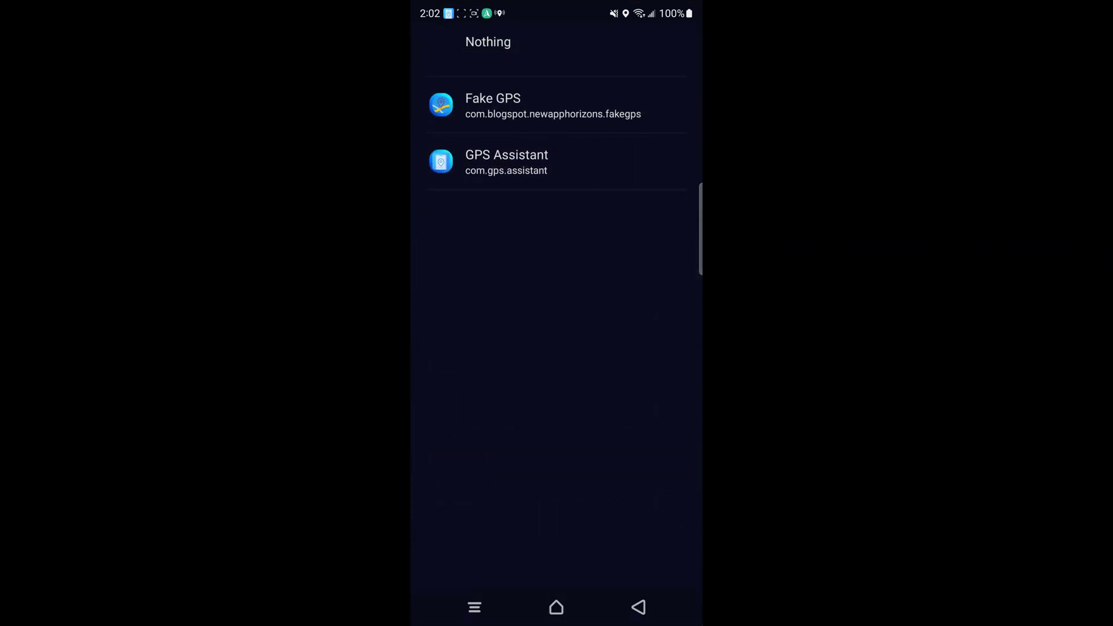
drag(678, 198, 679, 265)
click(643, 105)
click(474, 607)
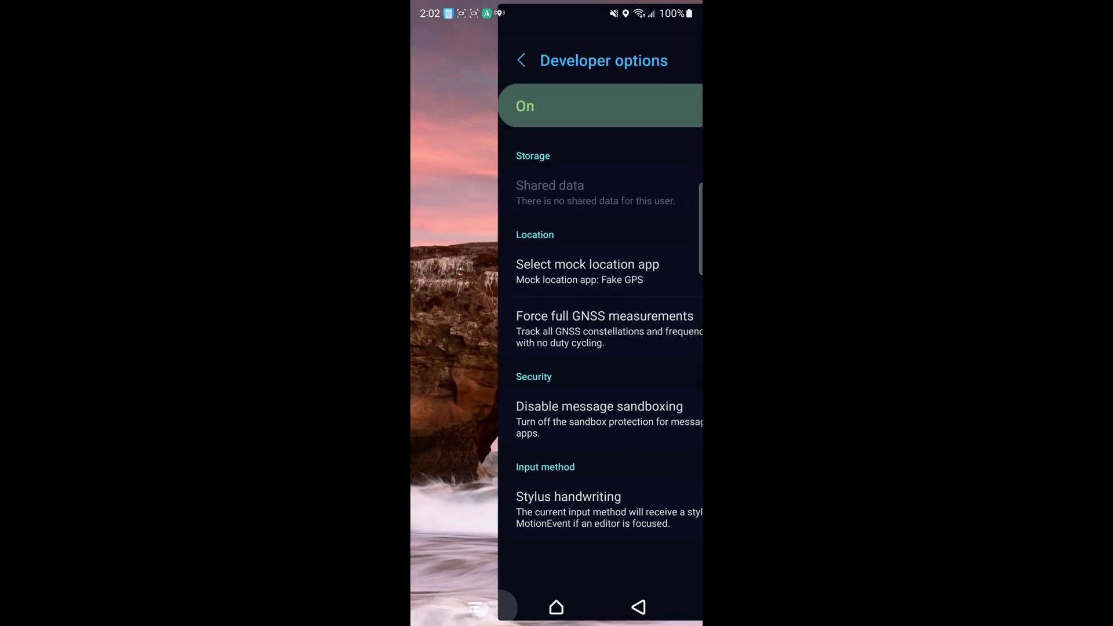
click(610, 392)
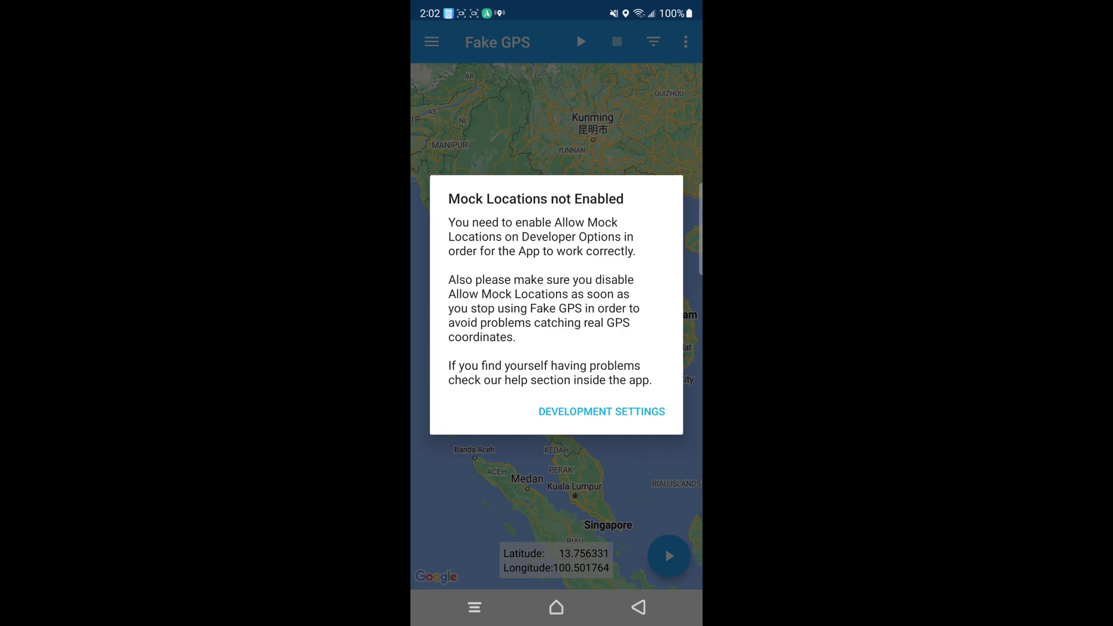
- Dismiss the mock locations warning, start the Bangkok spoof, and launch Google Maps
click(642, 464)
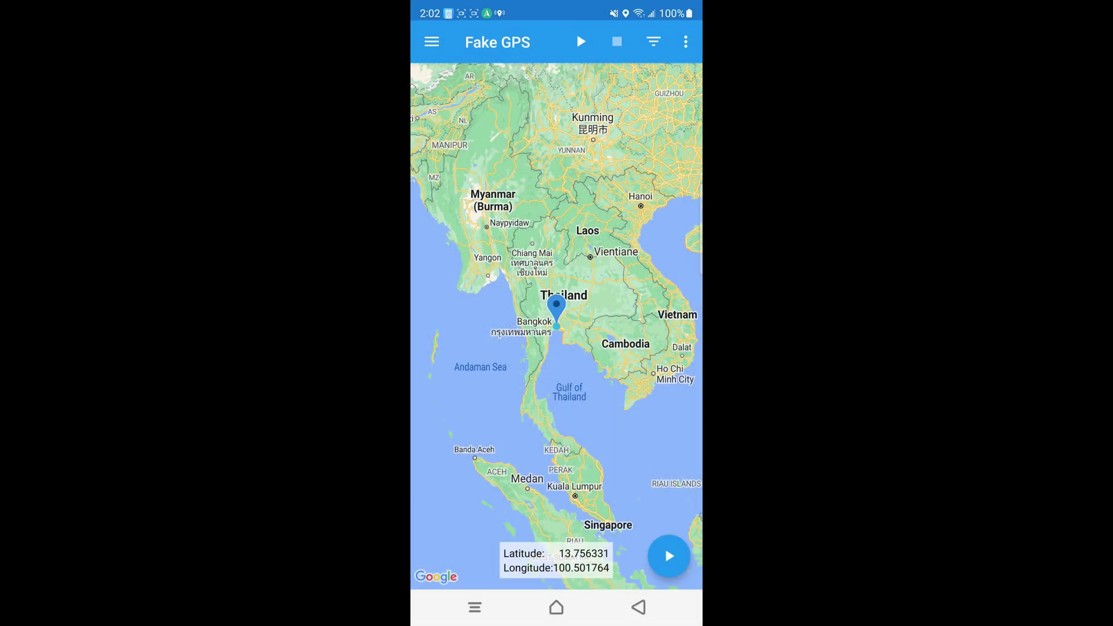
click(669, 556)
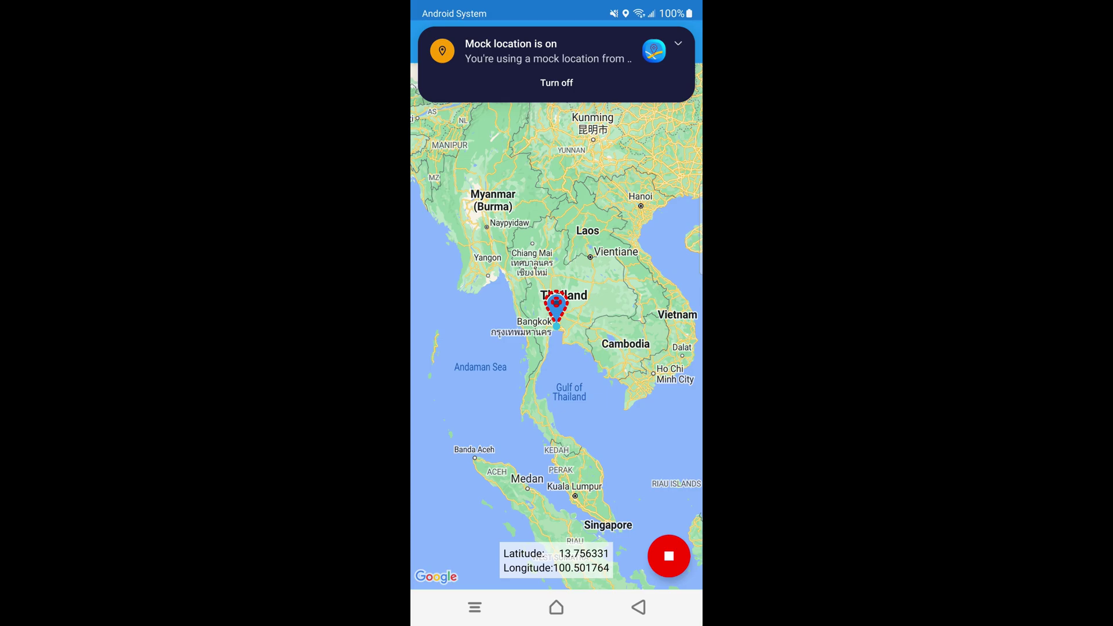
click(556, 607)
click(676, 566)
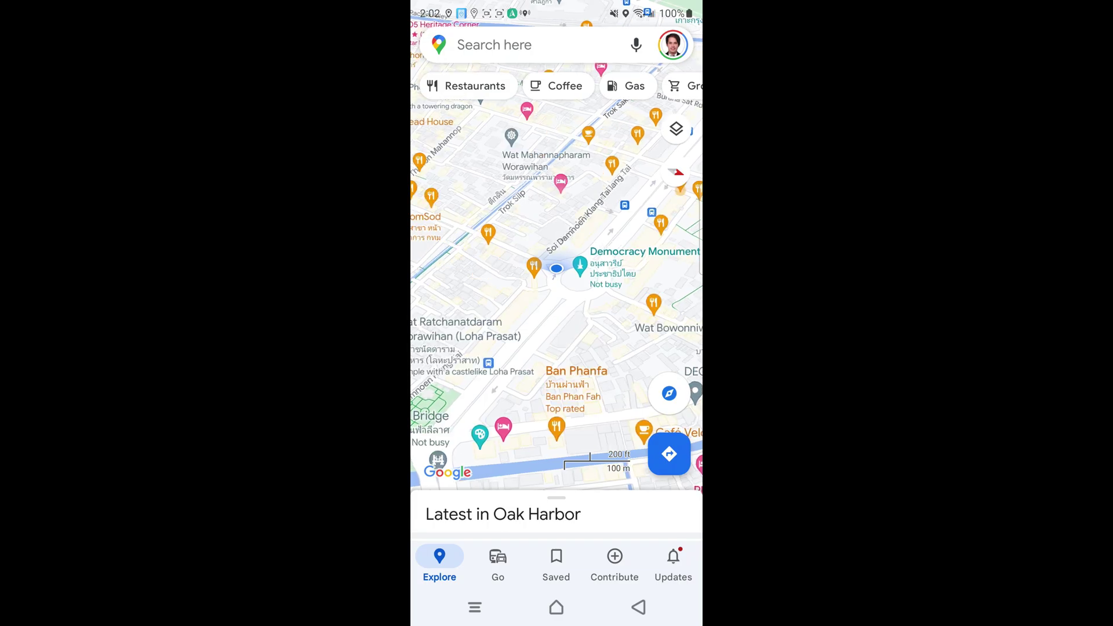
- Zoom out to confirm the Bangkok dot in Google Maps, then launch Snapchat via app search 'snap'
scroll(556, 276, down, 5)
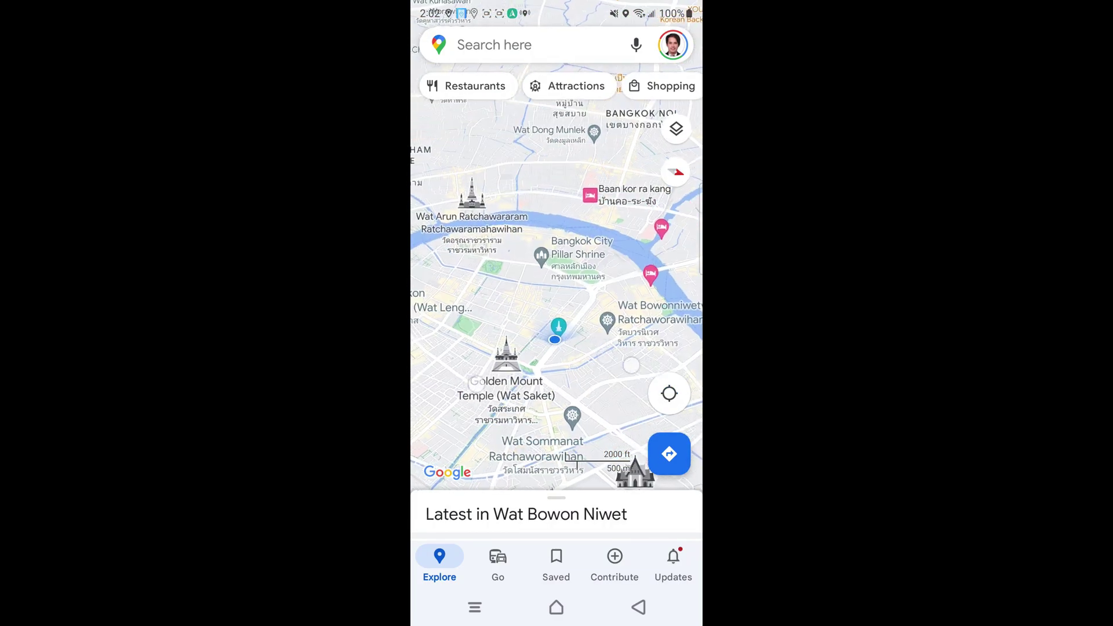
scroll(551, 377, down, 5)
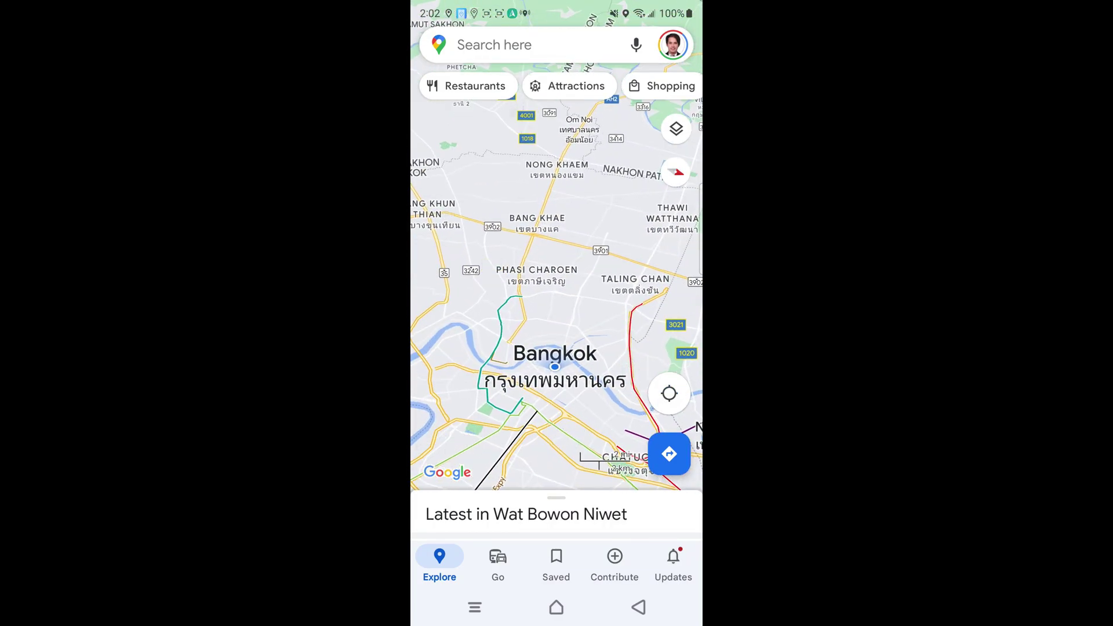
click(556, 607)
click(547, 70)
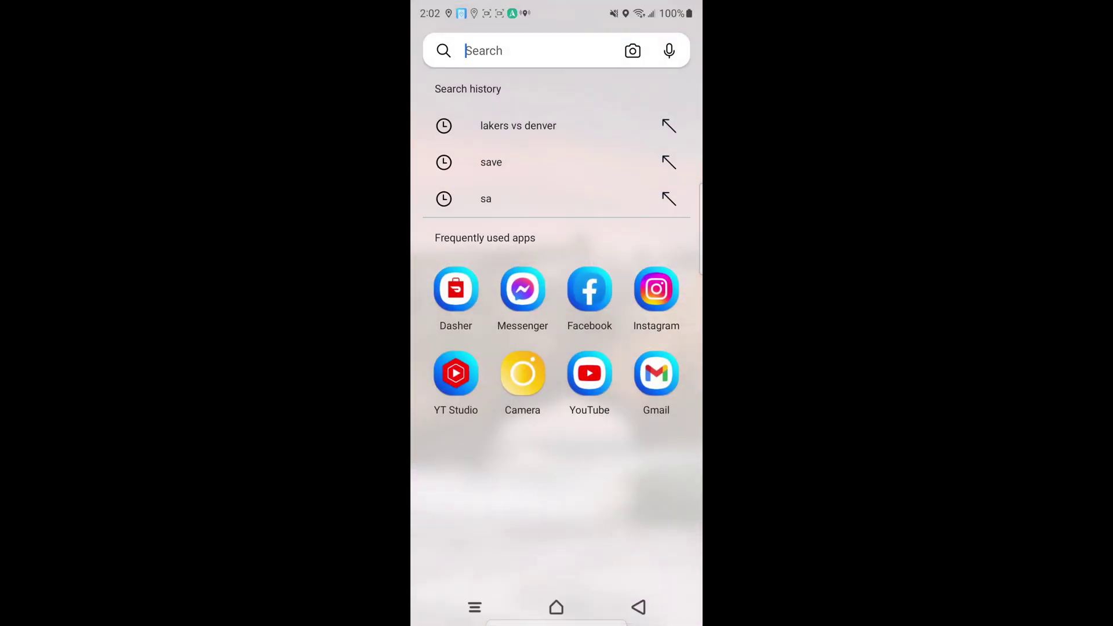
text(snap)
click(454, 306)
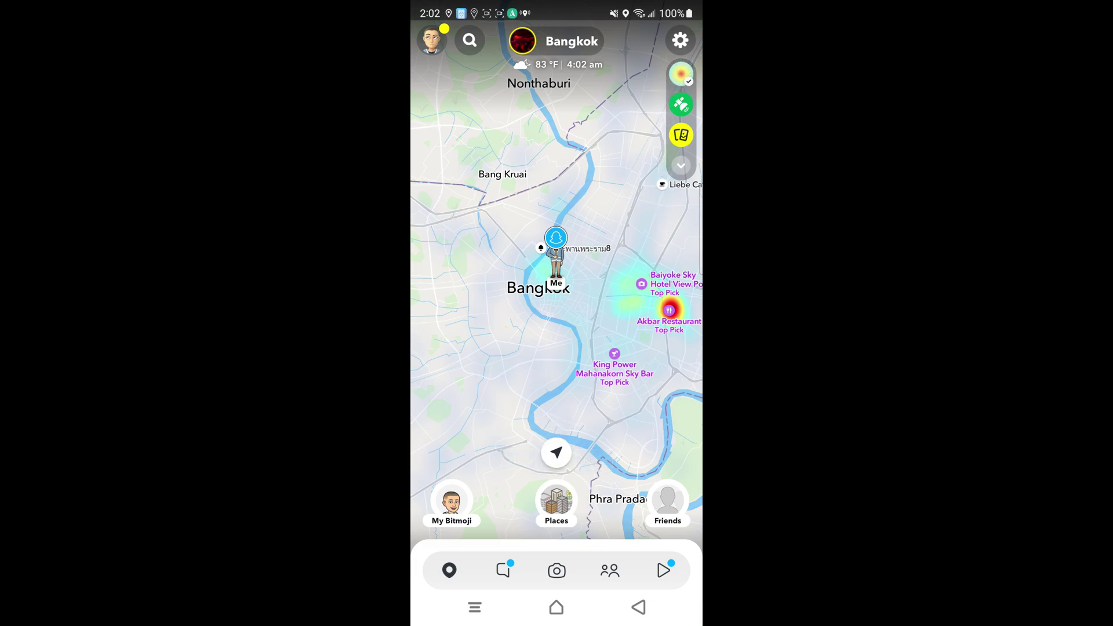
- Zoom out on the Snap Map to see Bangkok, then switch to Fake GPS from Recents
scroll(565, 324, down, 2)
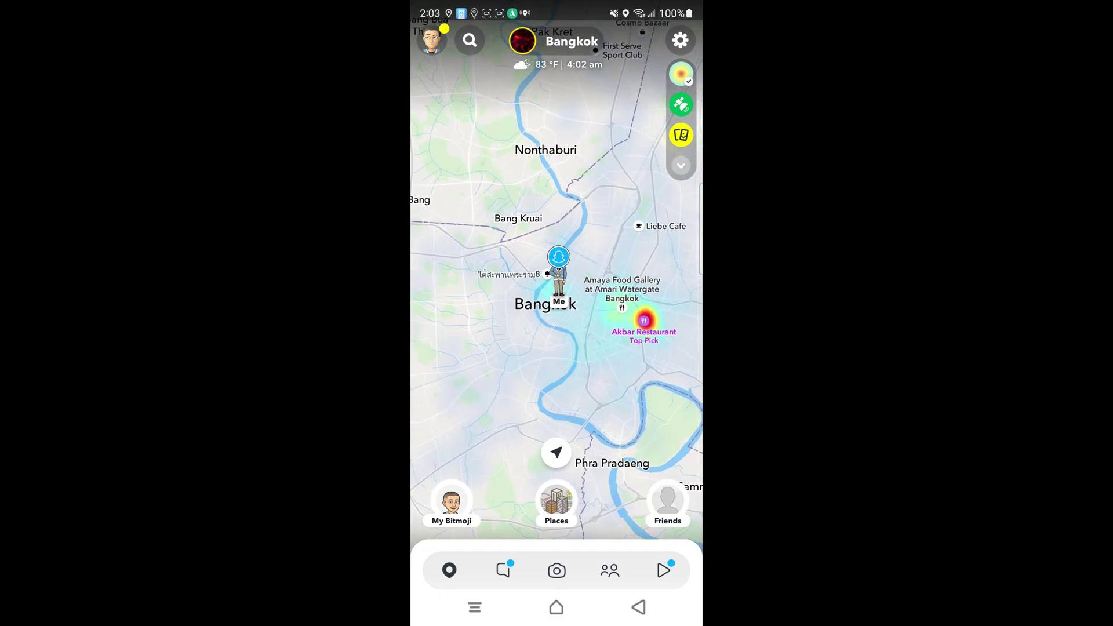
click(475, 607)
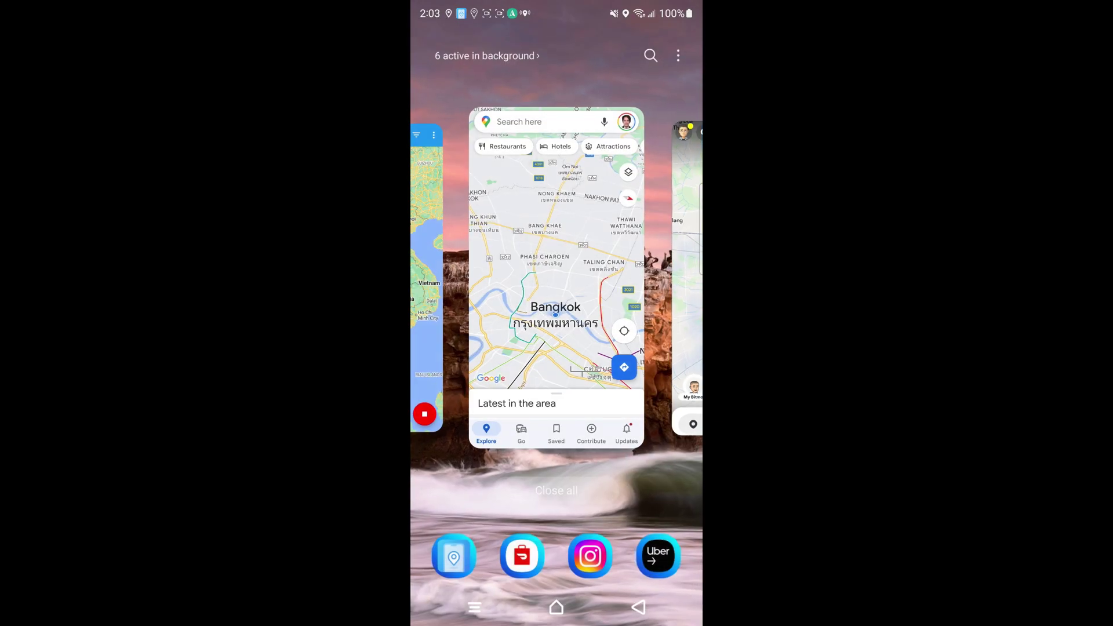
click(437, 374)
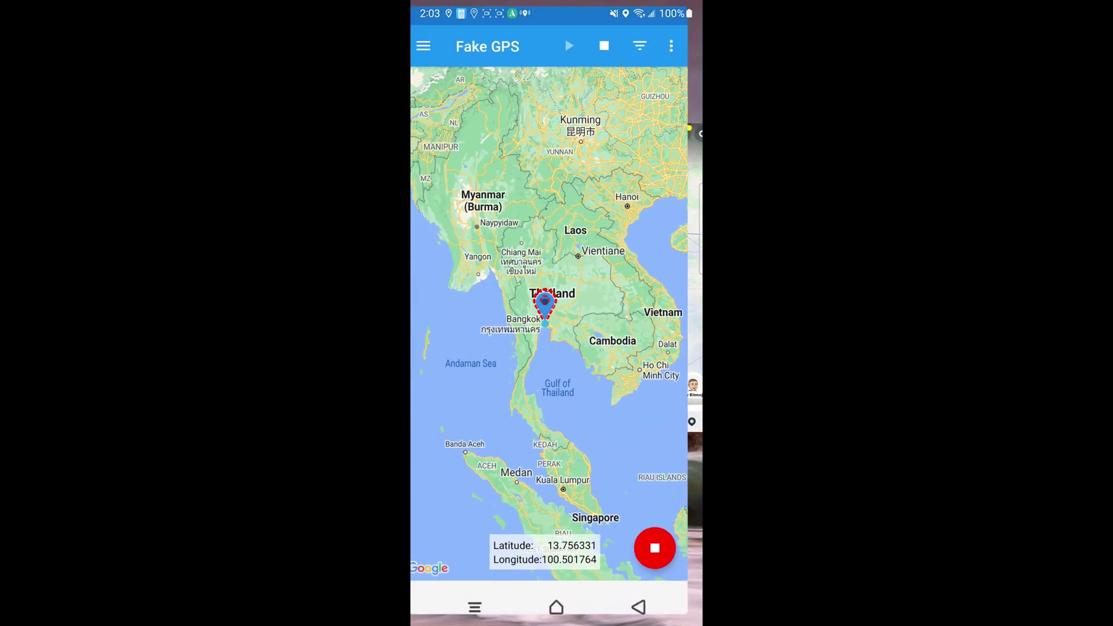